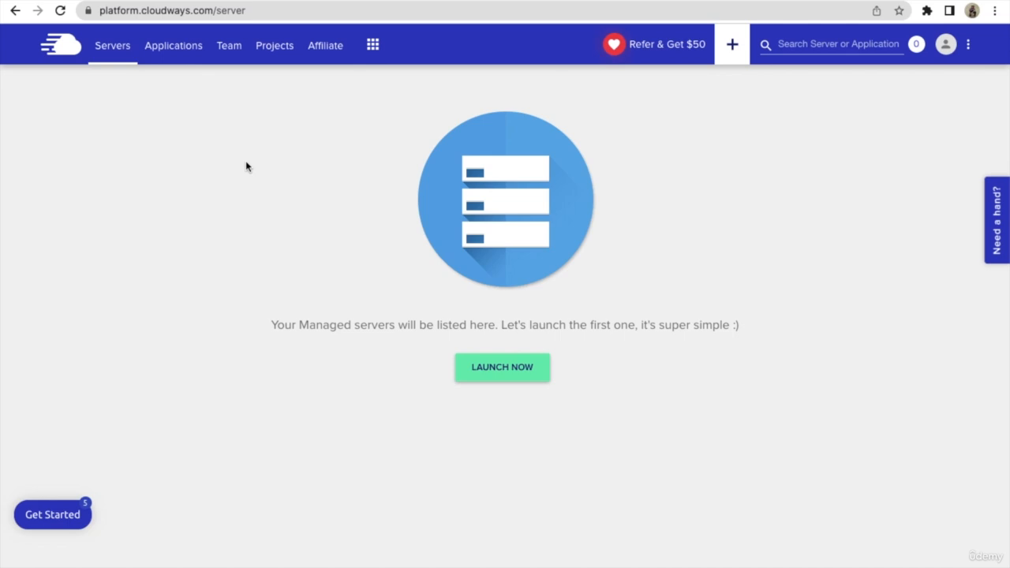
Start launching a new managed server and choose WordPress Version 6.0 as its application
click(494, 365)
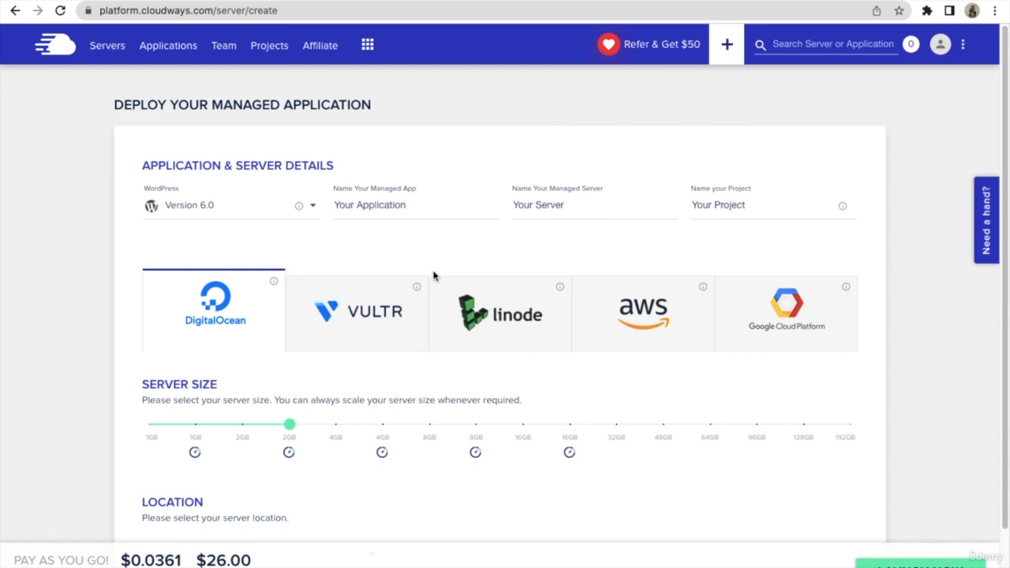
scroll(434, 276, down, 1)
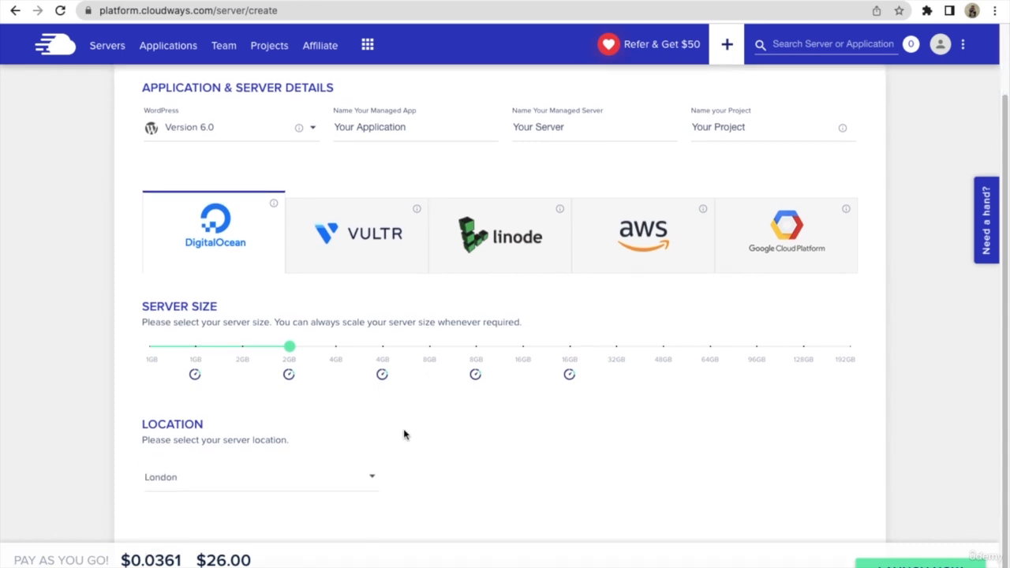
scroll(406, 435, up, 1)
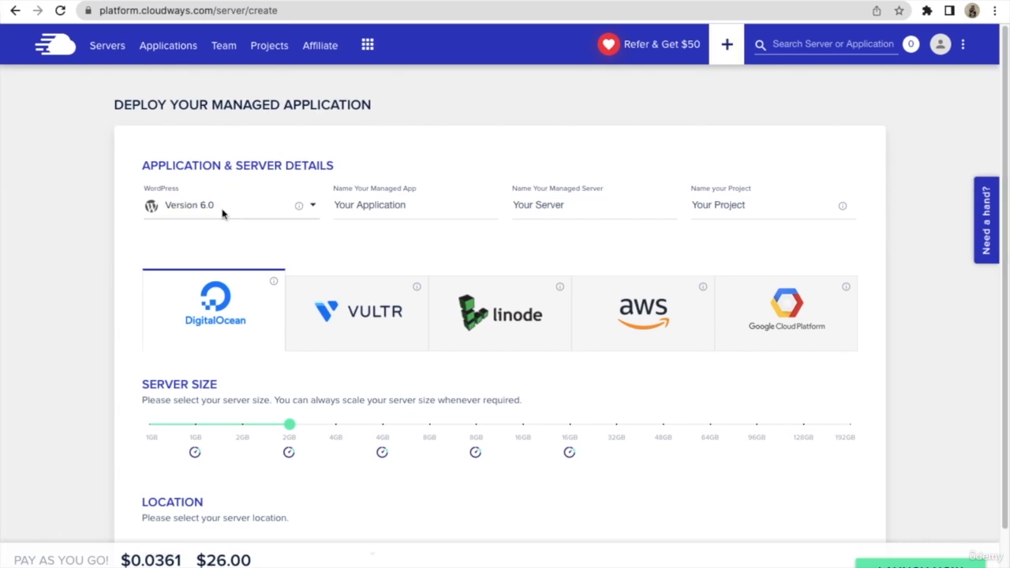
click(224, 214)
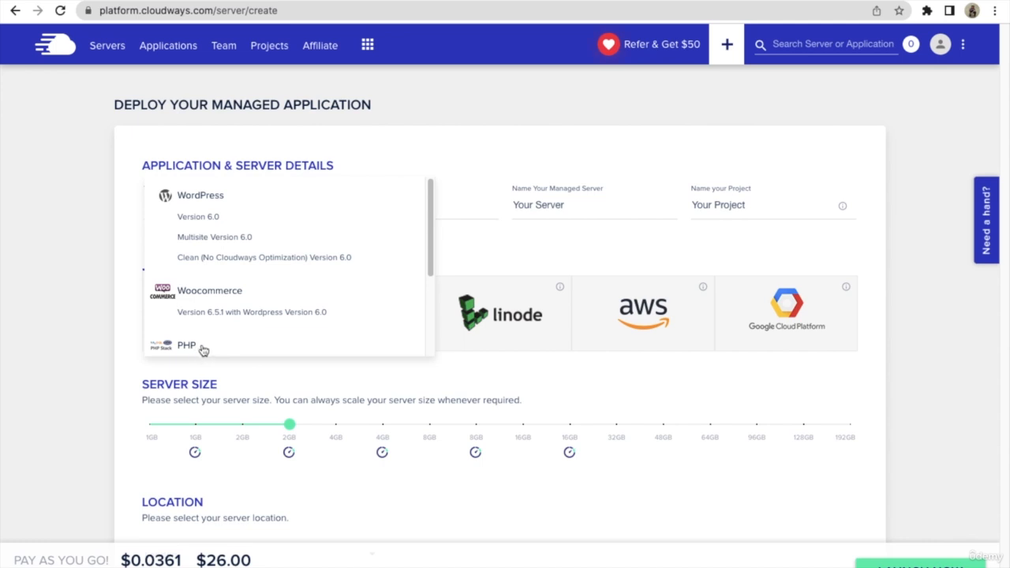
click(214, 224)
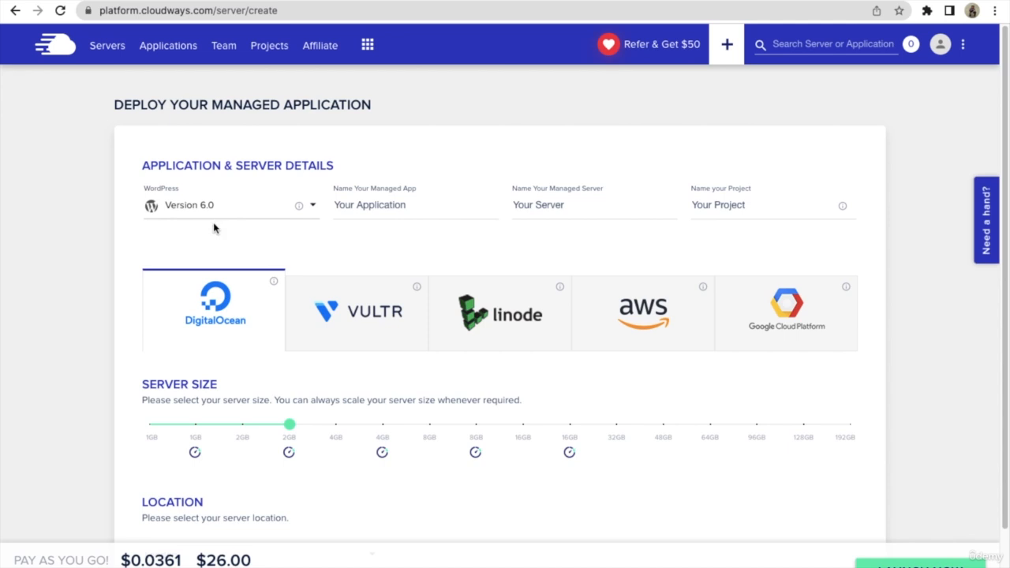
click(208, 206)
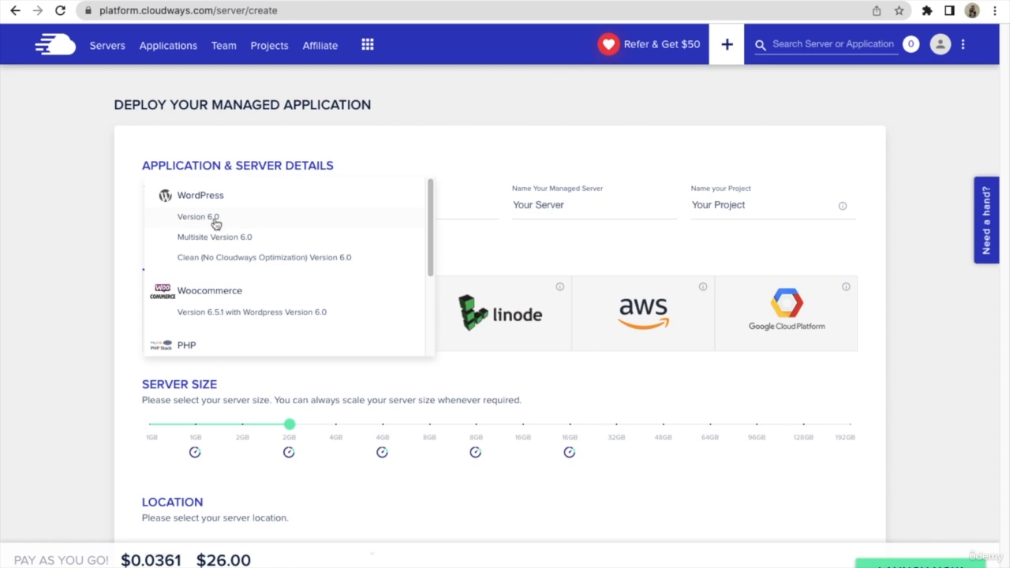
click(217, 225)
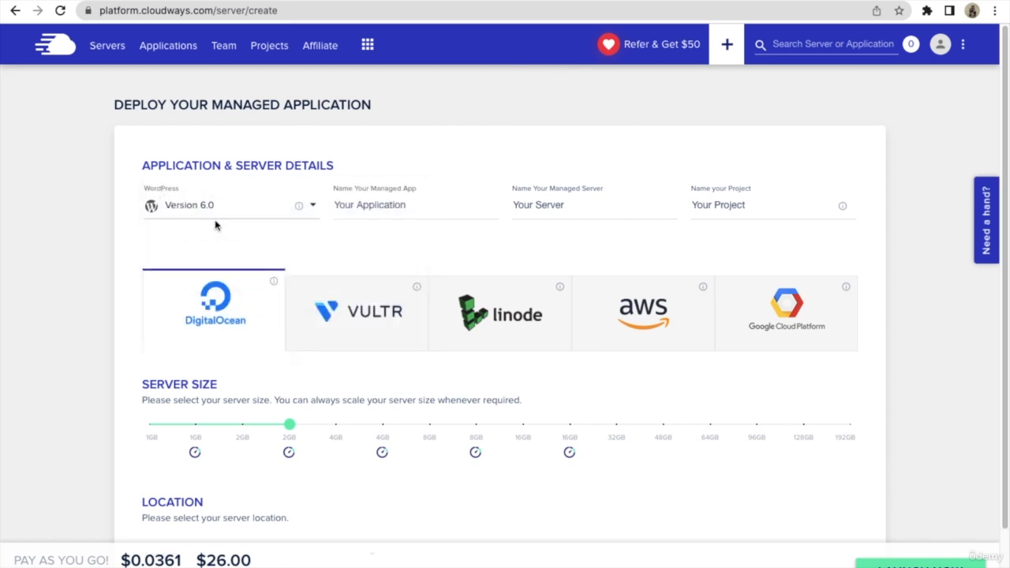
Name the managed app Blog
click(396, 205)
drag(422, 205, 325, 203)
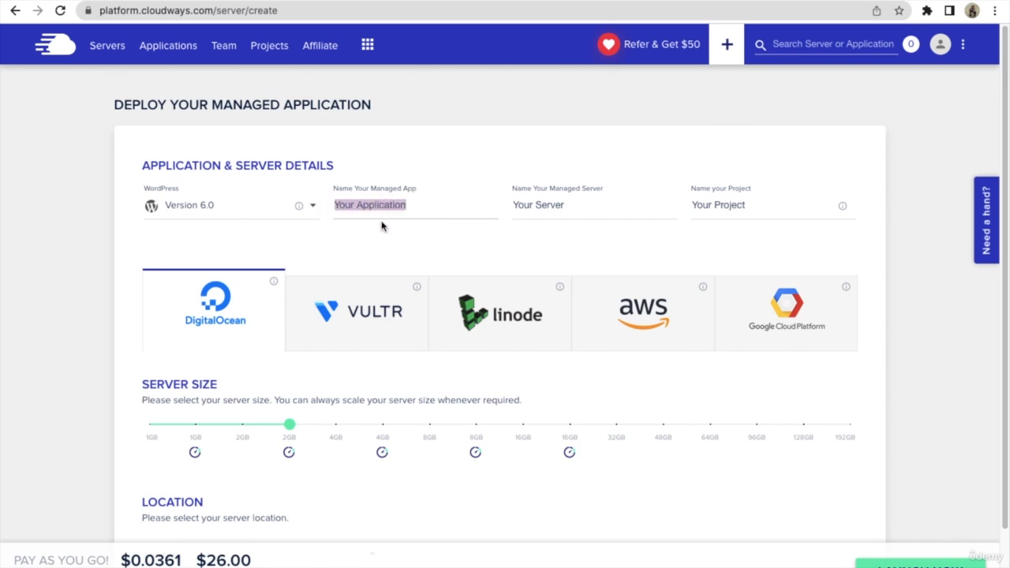
text(Bl)
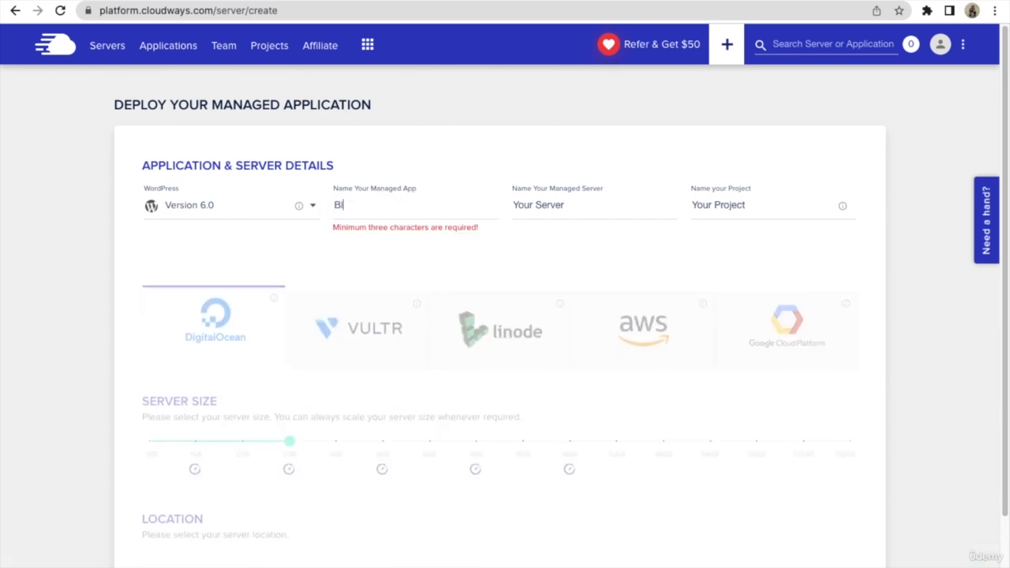
text(og)
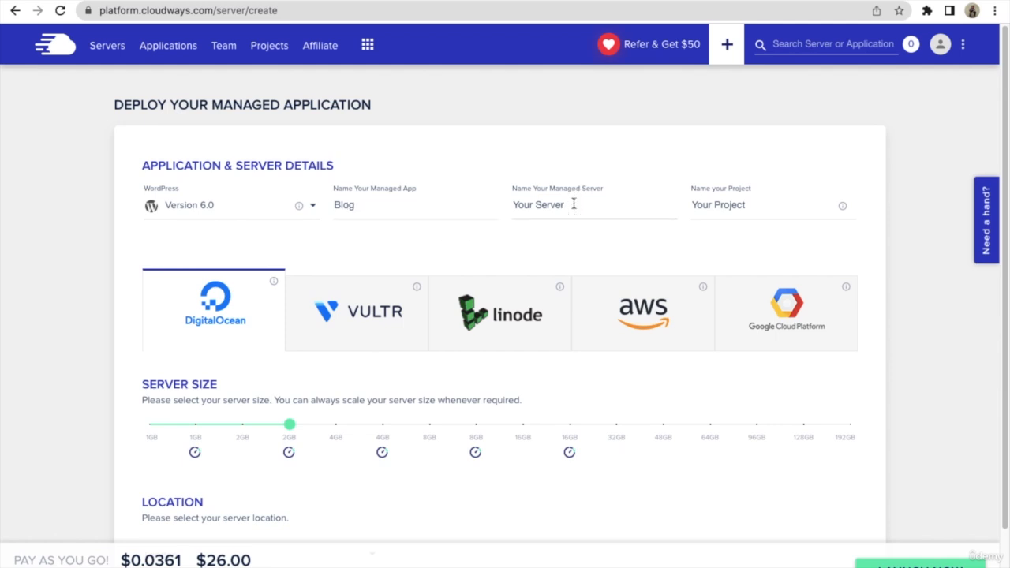
Name the managed server WordPress Server
drag(575, 204, 501, 205)
text(Blog)
double_click(521, 205)
text(Word)
text(Presss)
Rename the managed app as Wordpress
double_click(345, 205)
text(Wordpr)
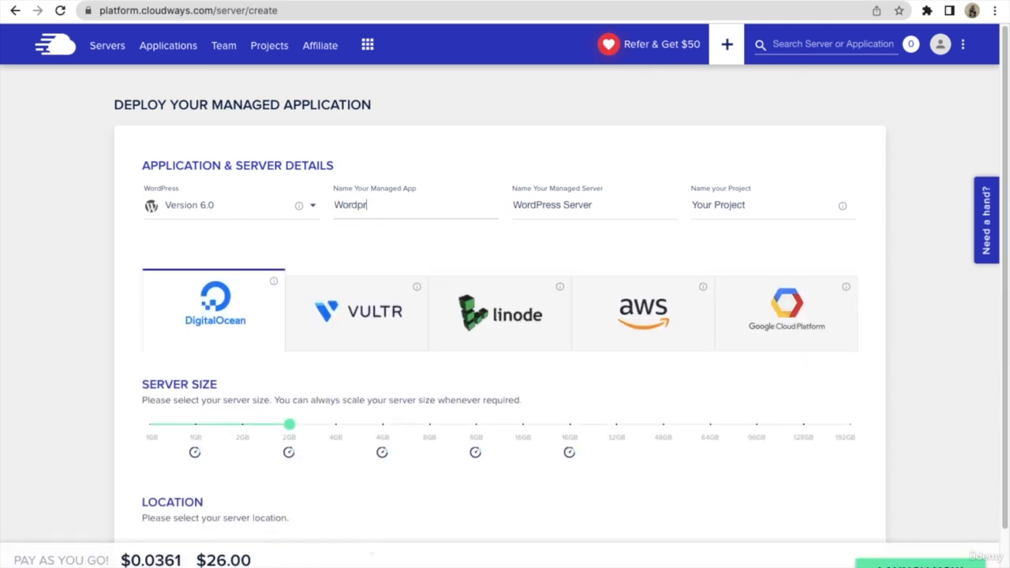
text(ess)
Name the project Build WP Website
click(732, 203)
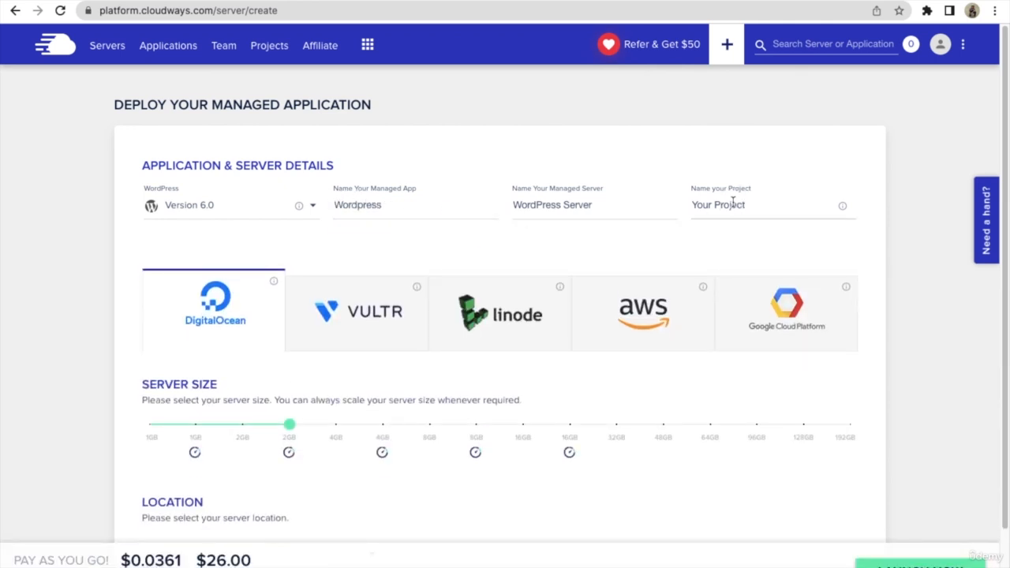
text(Build)
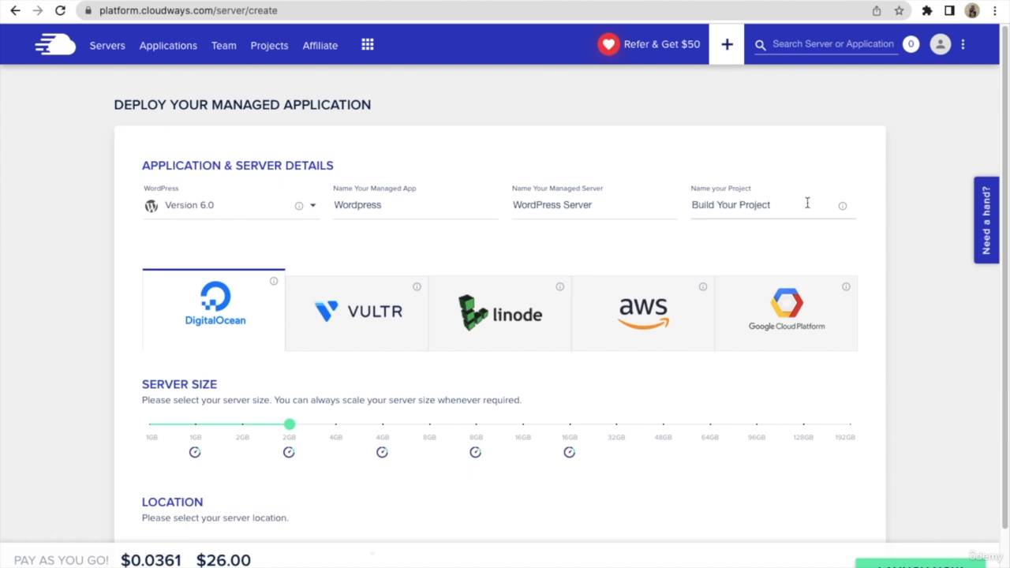
drag(807, 204, 716, 205)
text(WP Website)
Compare the server options offered by Vultr, Linode, AWS, Google Cloud Platform and DigitalOcean
scroll(663, 239, down, 1)
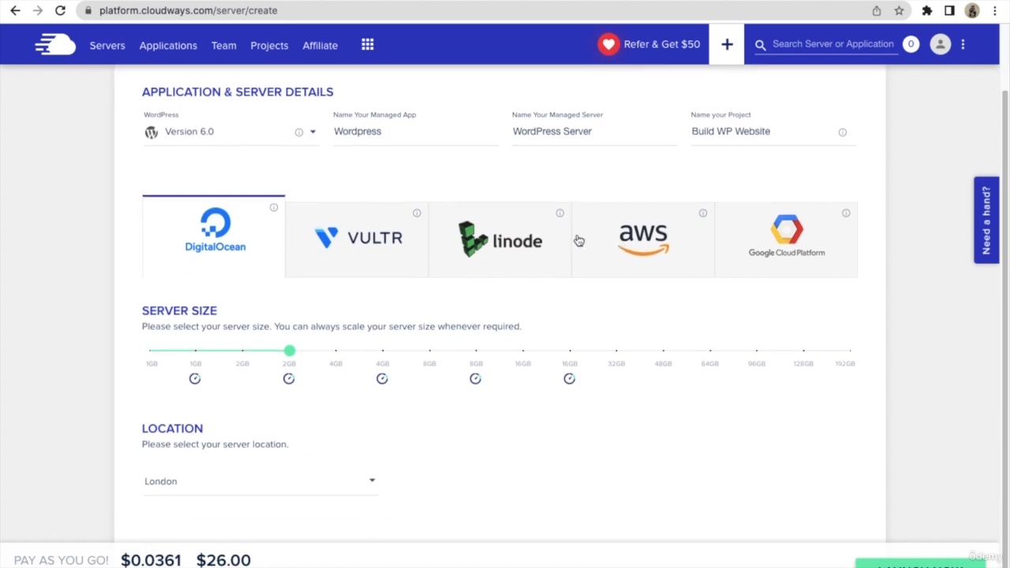
click(361, 238)
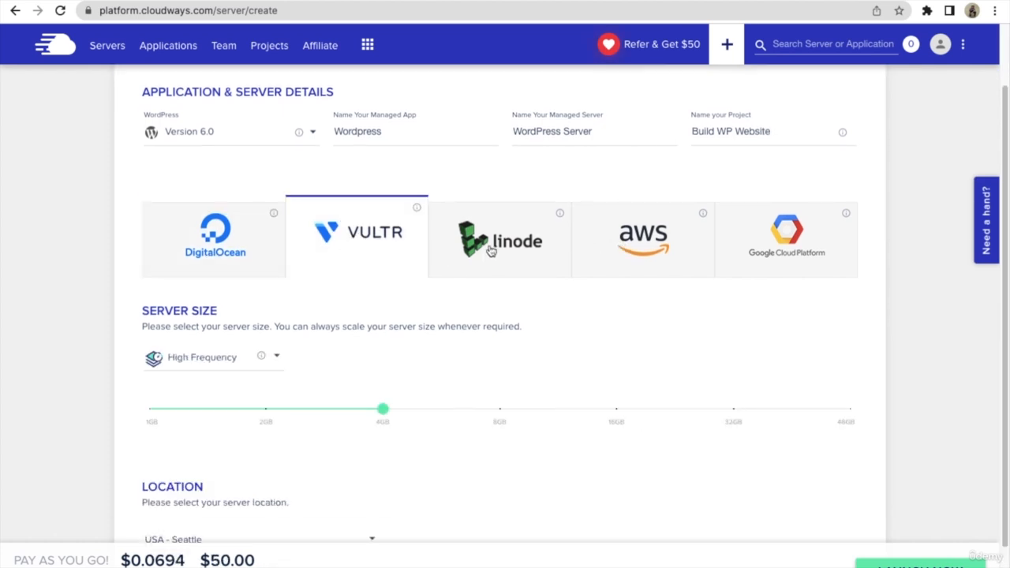
click(489, 248)
click(659, 251)
click(782, 241)
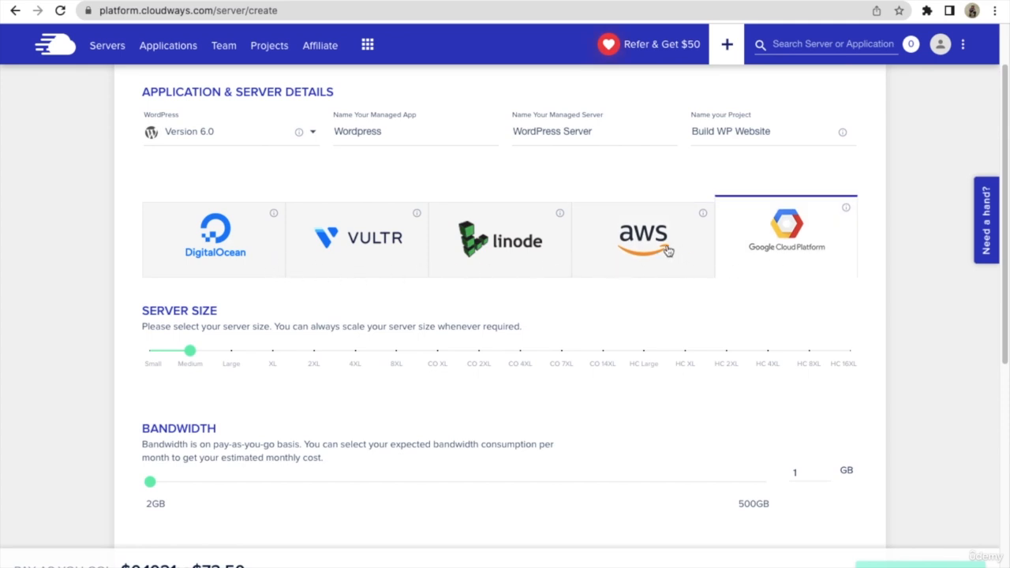
click(622, 258)
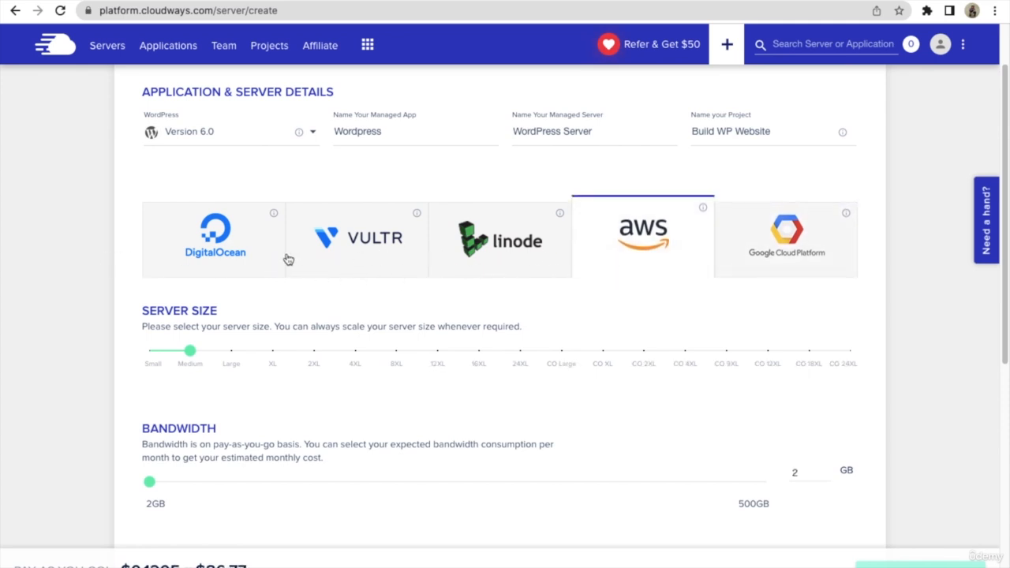
click(246, 254)
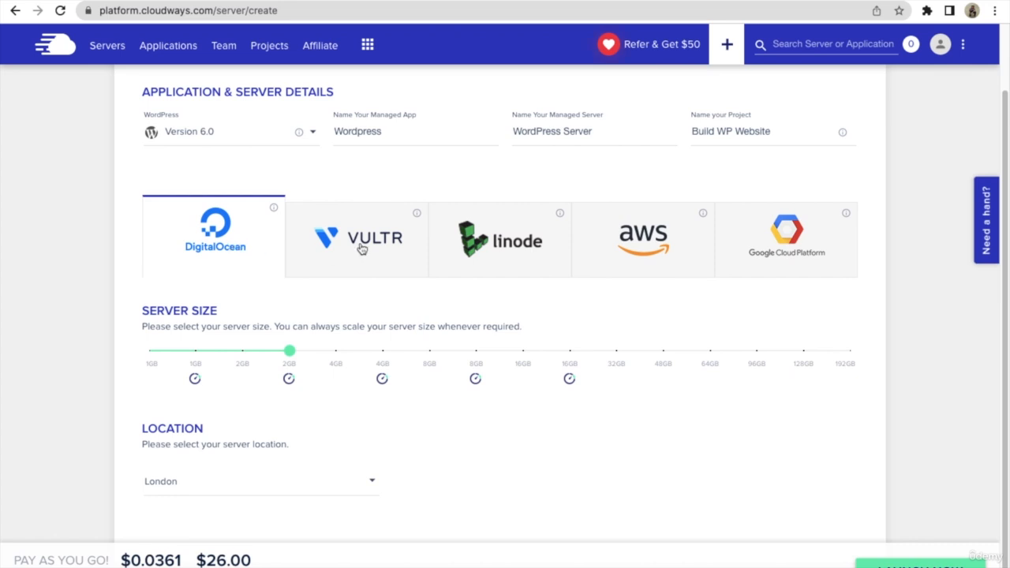
click(502, 252)
click(226, 250)
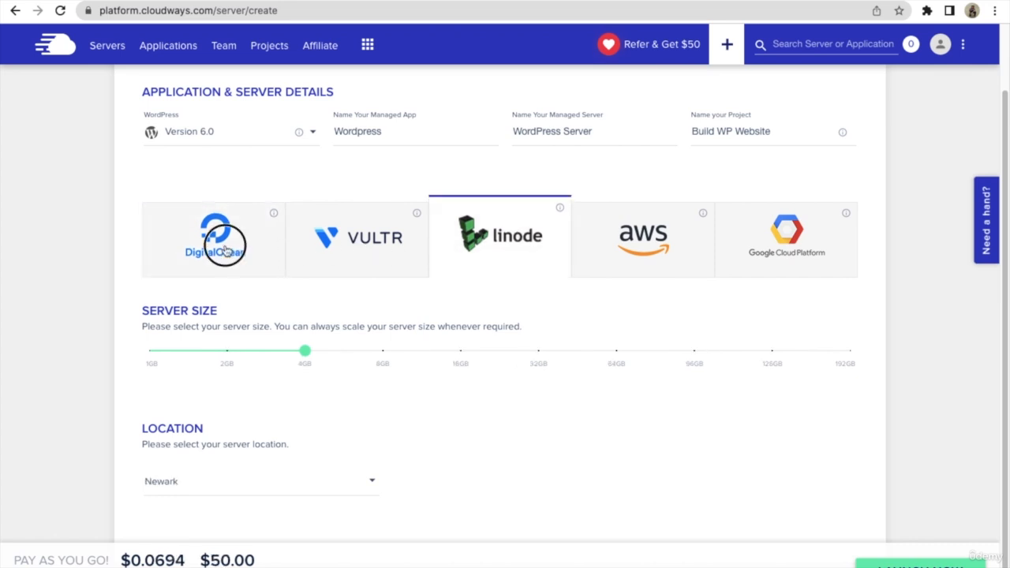
click(356, 260)
click(508, 256)
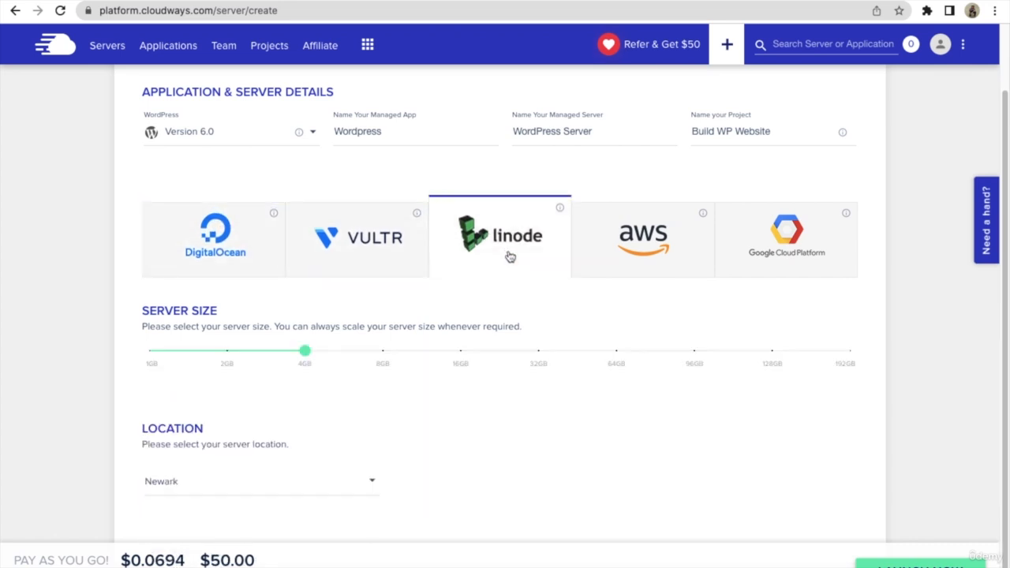
click(655, 249)
click(788, 251)
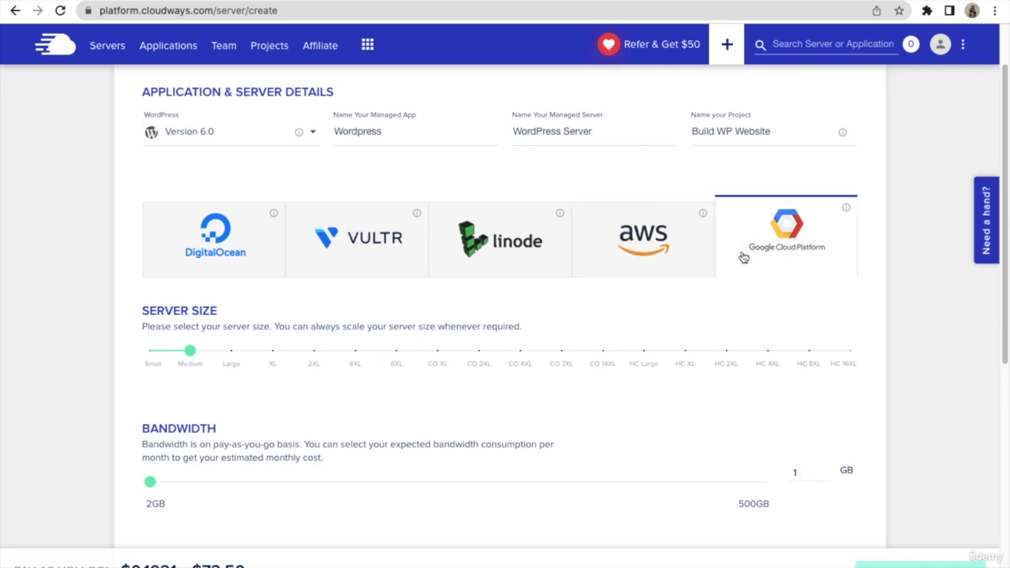
Select AWS and examine its server size, bandwidth, storage and location settings
click(645, 264)
scroll(668, 327, down, 5)
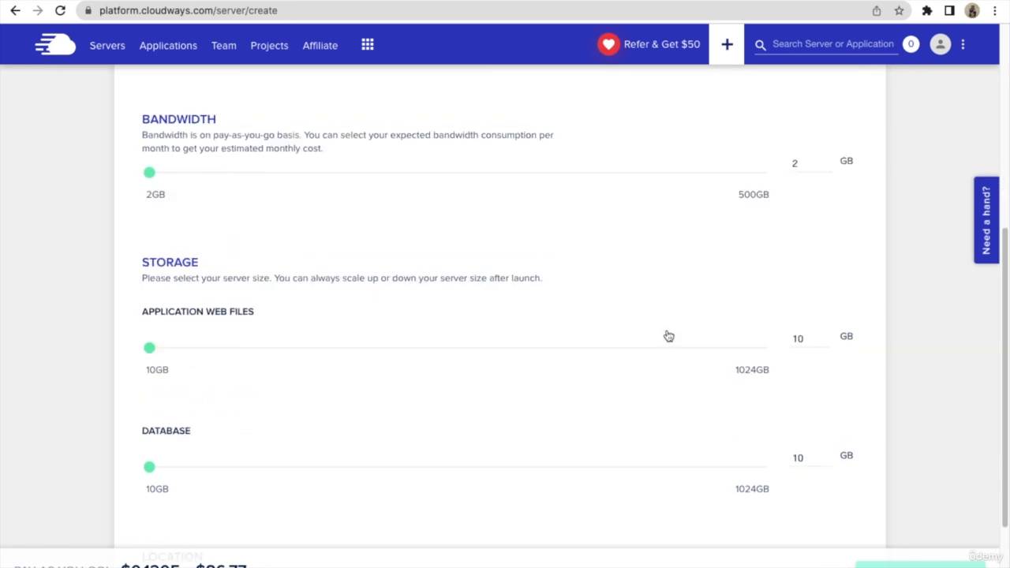
scroll(666, 335, up, 3)
scroll(629, 266, down, 3)
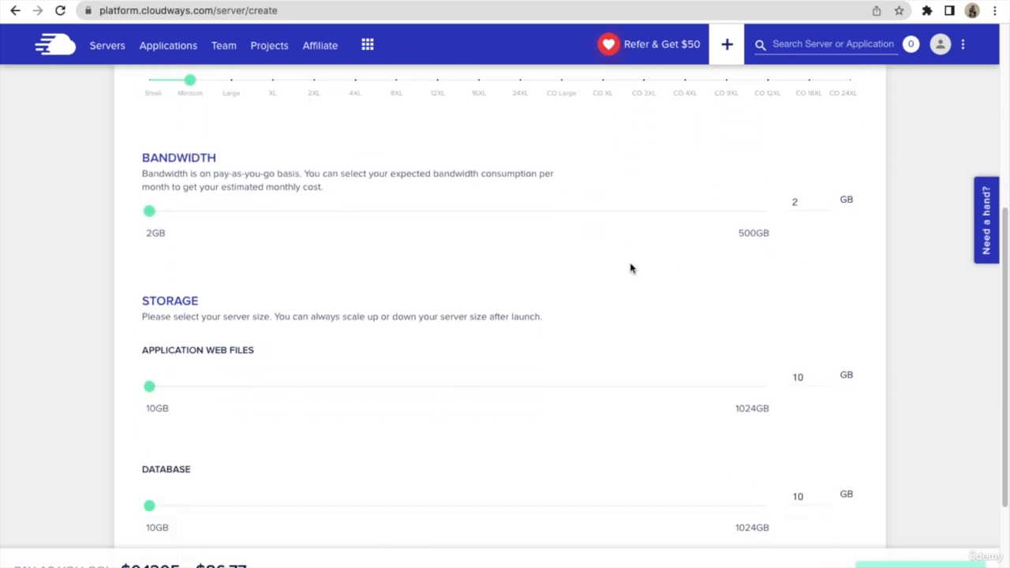
scroll(612, 304, down, 1)
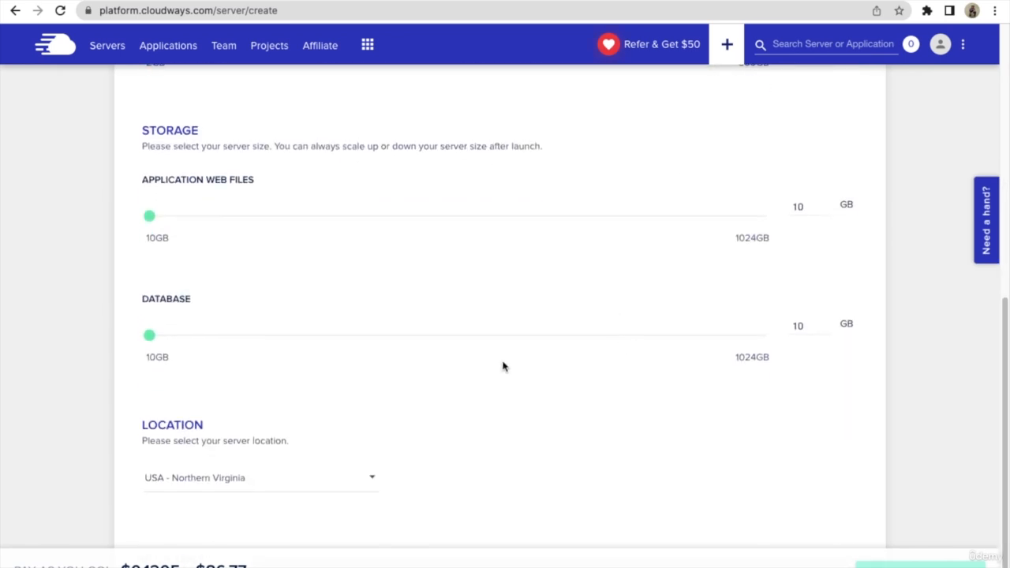
scroll(497, 364, up, 3)
scroll(571, 314, up, 5)
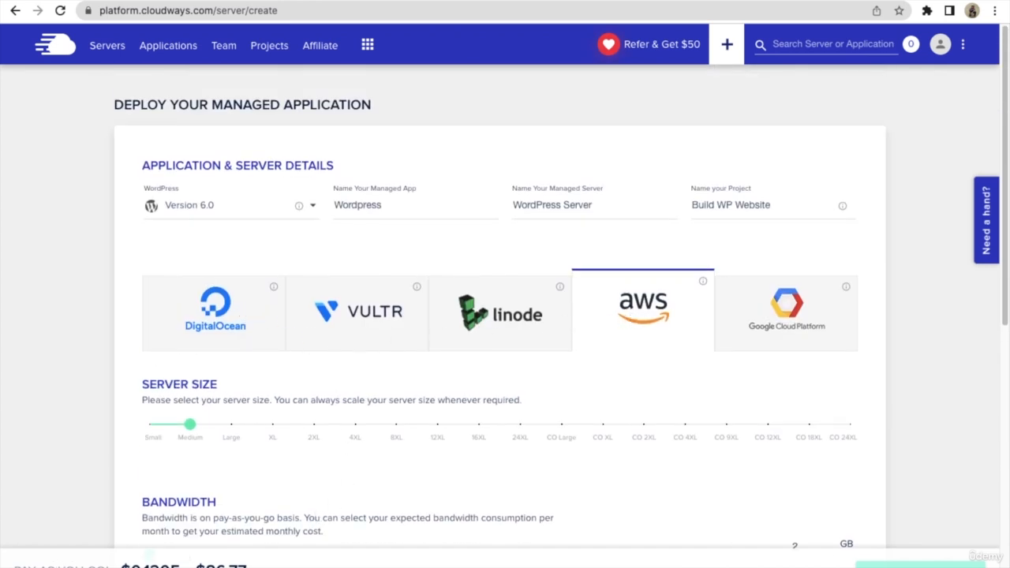
Check the monthly price of the medium AWS server
scroll(162, 562, up, 5)
scroll(406, 560, left, 1)
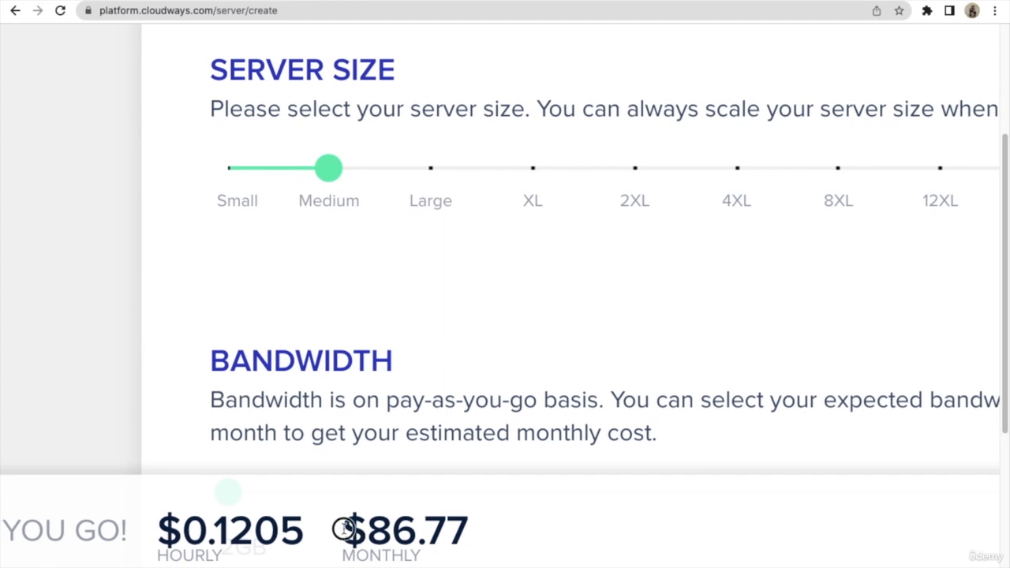
drag(345, 530, 499, 527)
scroll(397, 560, down, 5)
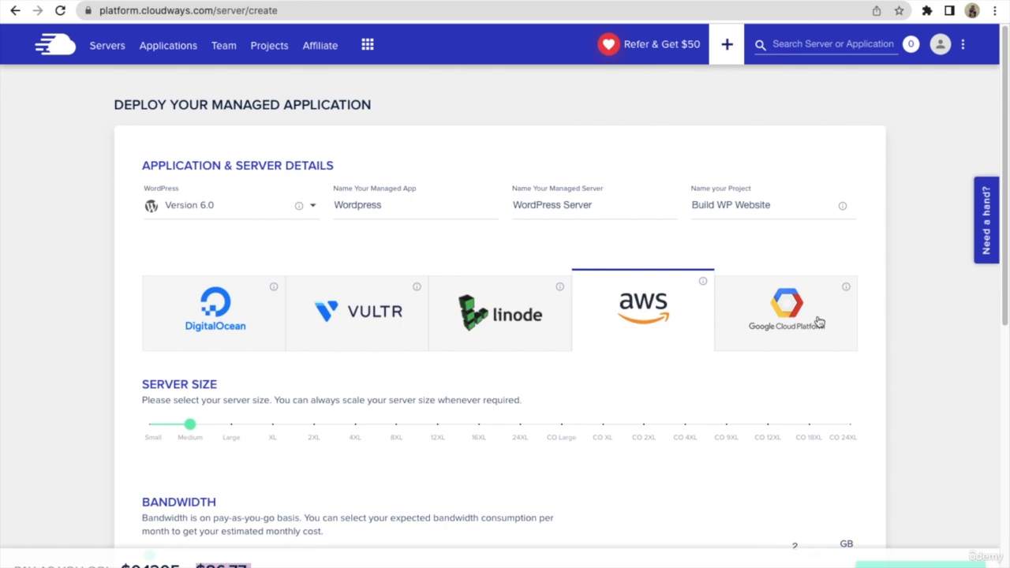
Look through the Google Cloud Platform, Vultr and Linode offers again and select DigitalOcean as the provider
click(773, 312)
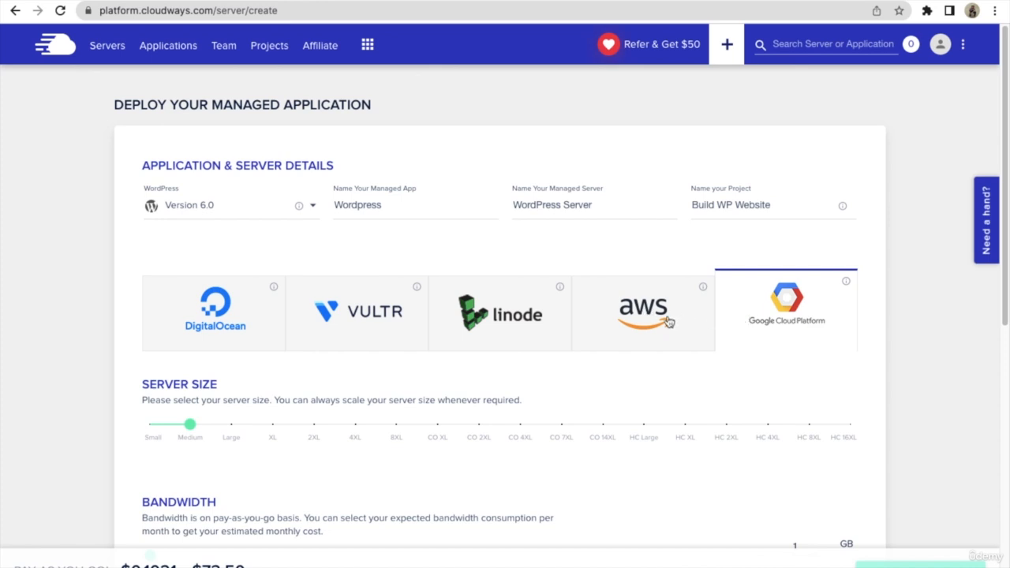
click(215, 323)
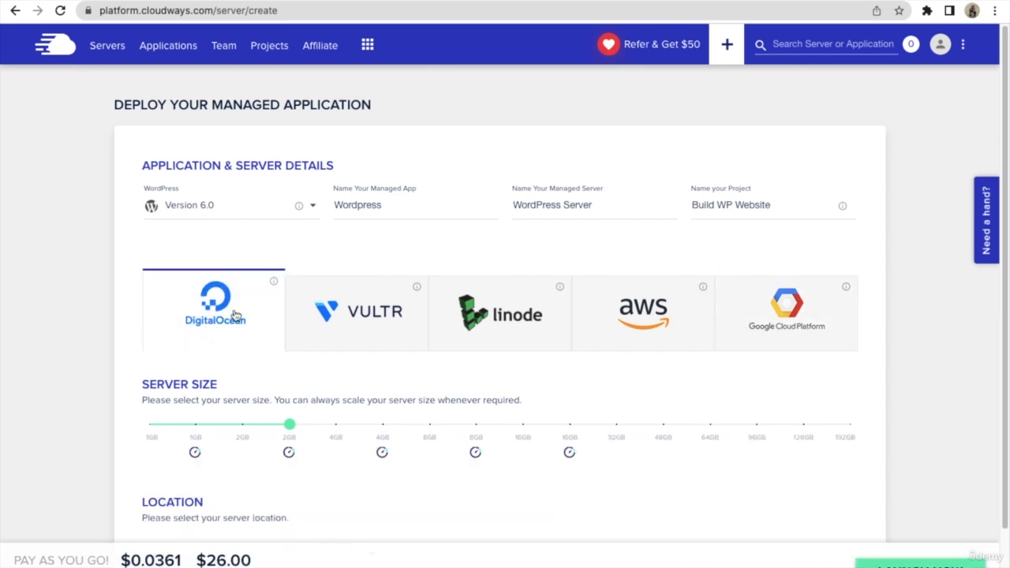
click(355, 338)
click(501, 323)
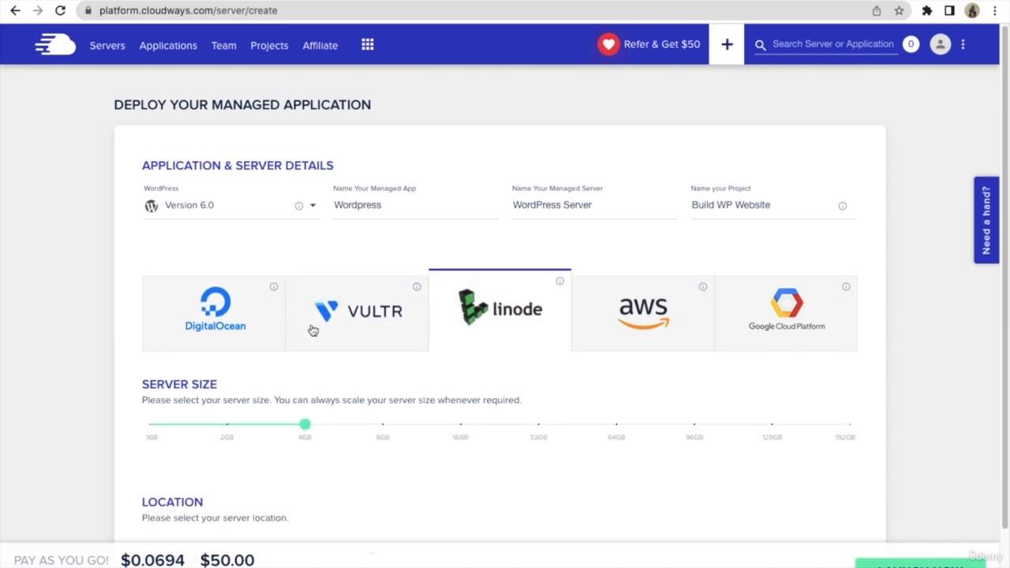
click(233, 325)
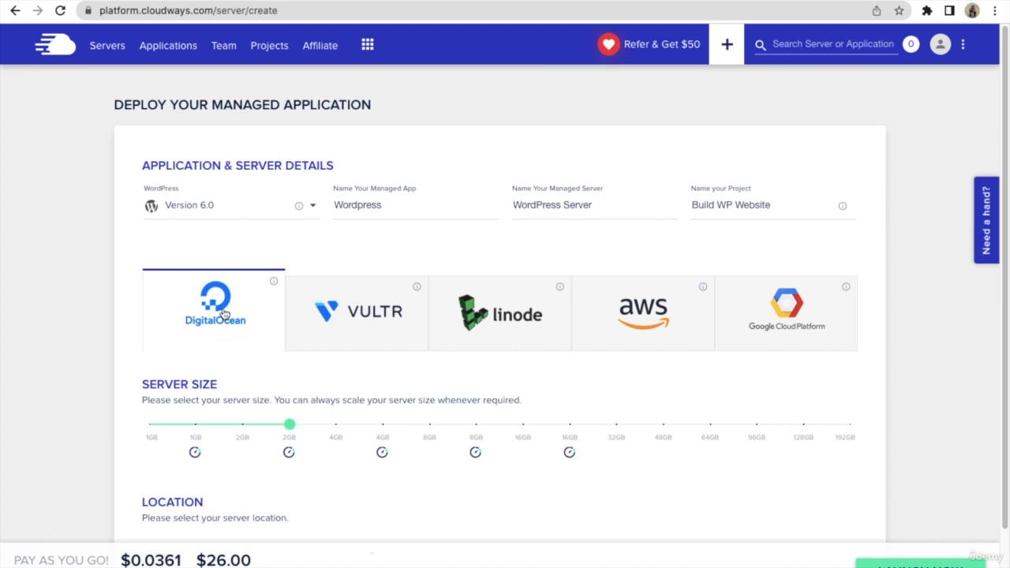
Set the DigitalOcean server size to the smallest 1GB option and check its monthly price
scroll(368, 376, down, 2)
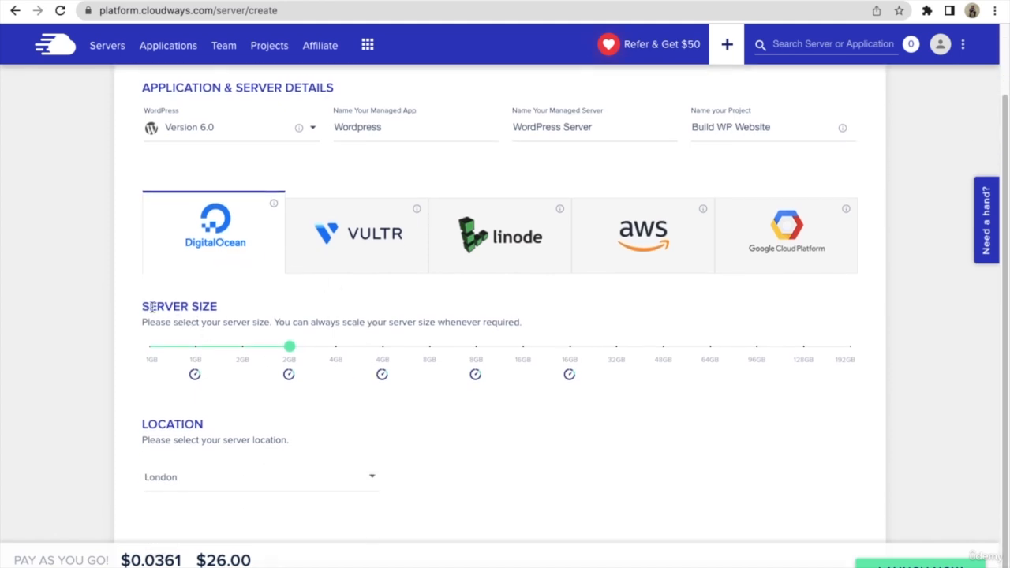
double_click(184, 307)
click(260, 318)
mouse_move(287, 353)
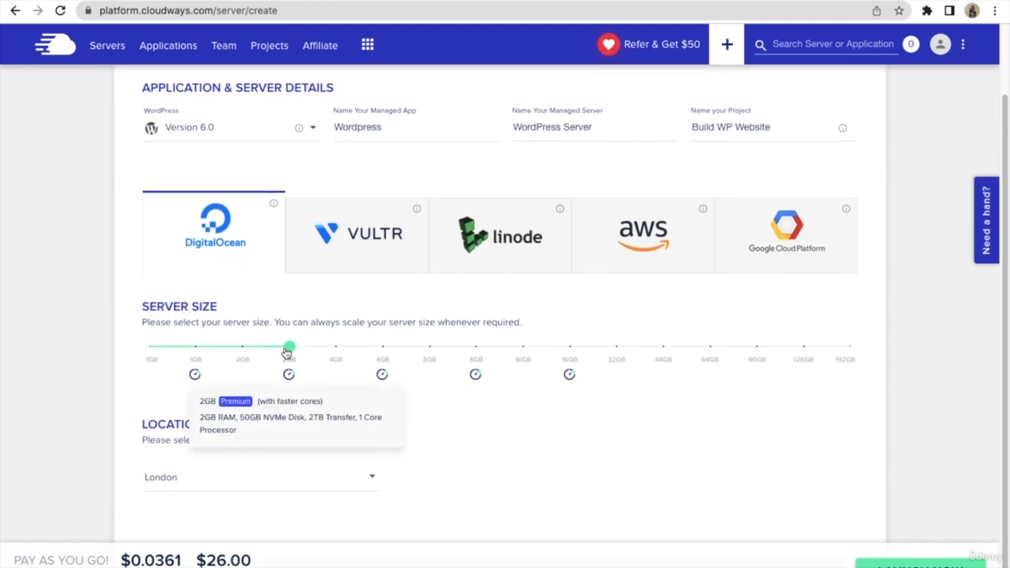
drag(287, 353, 149, 349)
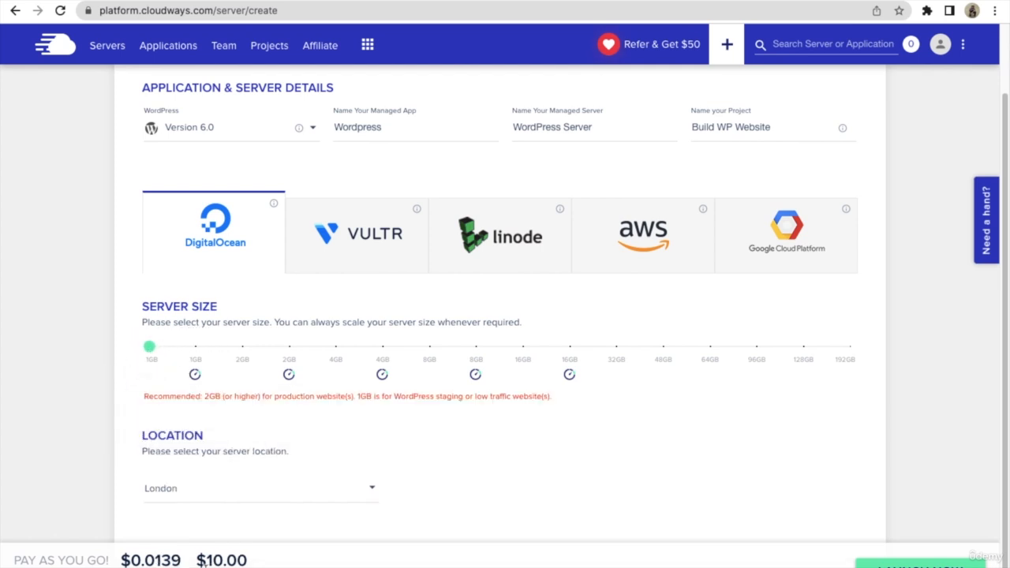
scroll(209, 565, up, 5)
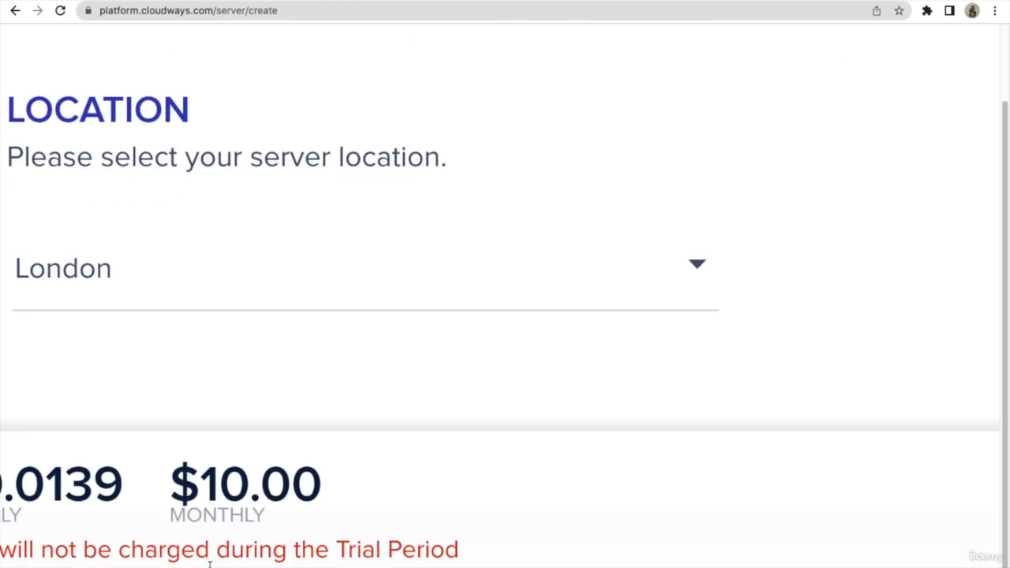
Set the DigitalOcean server size to the 1GB Premium option and check its monthly price
scroll(210, 566, down, 3)
scroll(209, 566, down, 2)
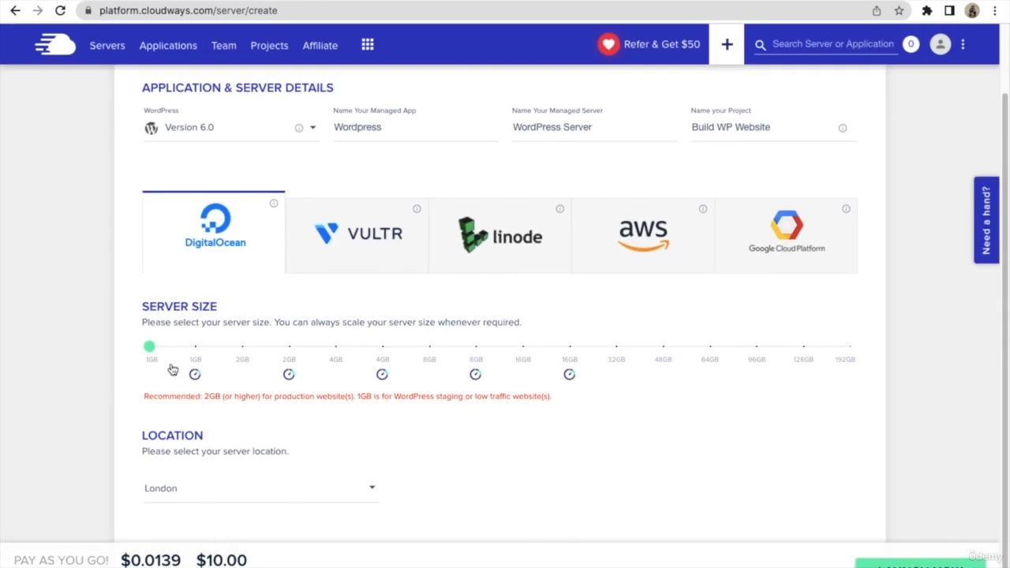
drag(149, 348, 195, 348)
mouse_move(199, 374)
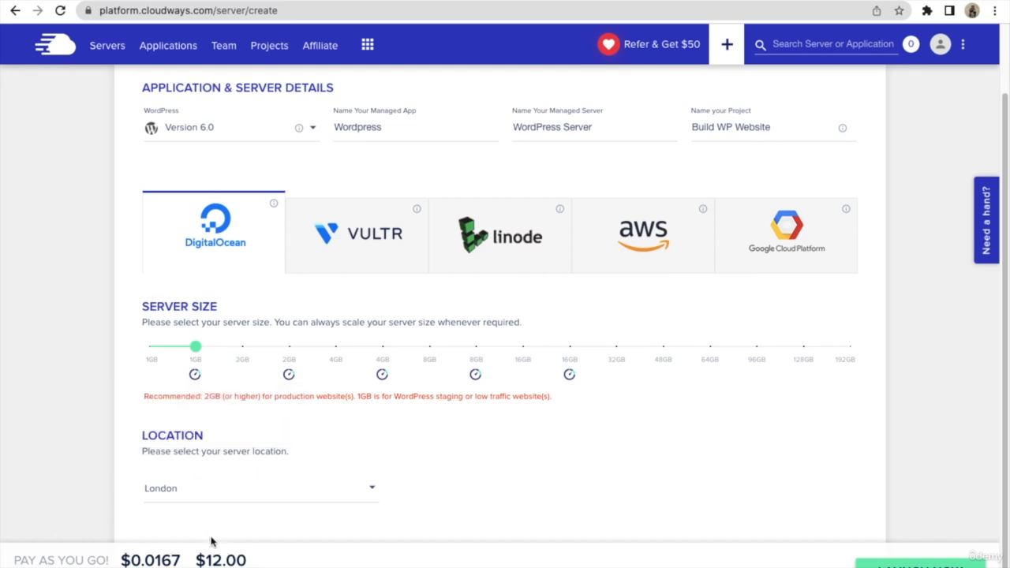
scroll(215, 551, up, 5)
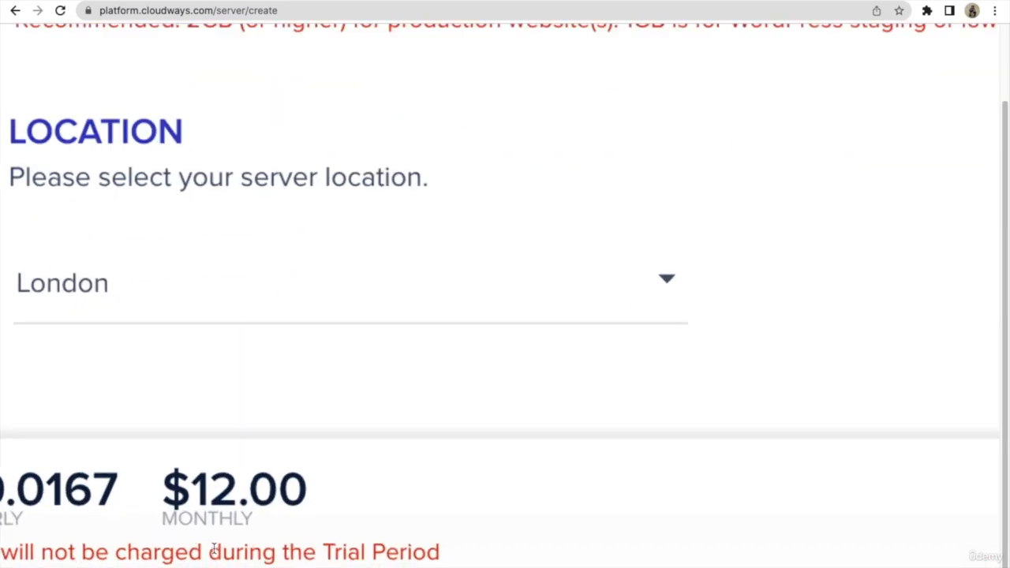
scroll(206, 554, down, 5)
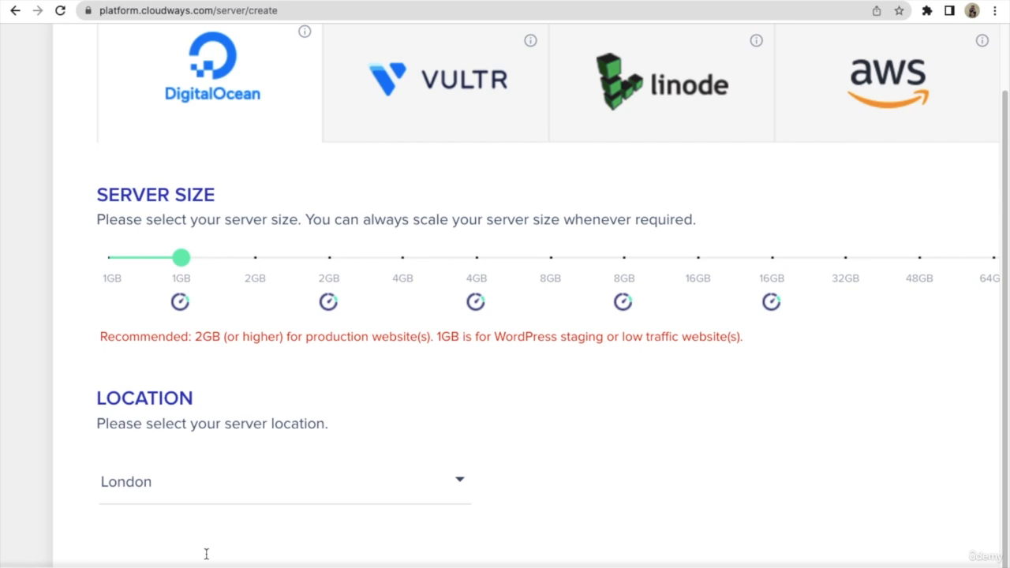
scroll(206, 554, down, 3)
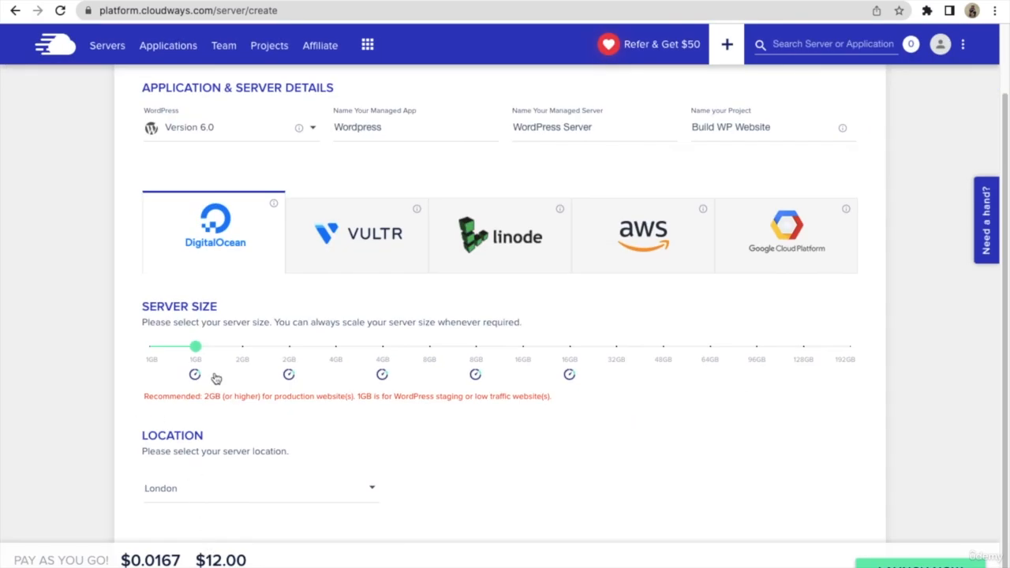
Examine the monthly price and specifications of the selected DigitalOcean 1GB Premium server
mouse_move(197, 348)
mouse_down()
mouse_move(150, 346)
mouse_move(673, 351)
mouse_move(541, 340)
mouse_move(270, 357)
mouse_move(147, 345)
mouse_move(195, 345)
mouse_up()
drag(197, 562, 232, 555)
scroll(255, 528, up, 5)
scroll(255, 528, down, 2)
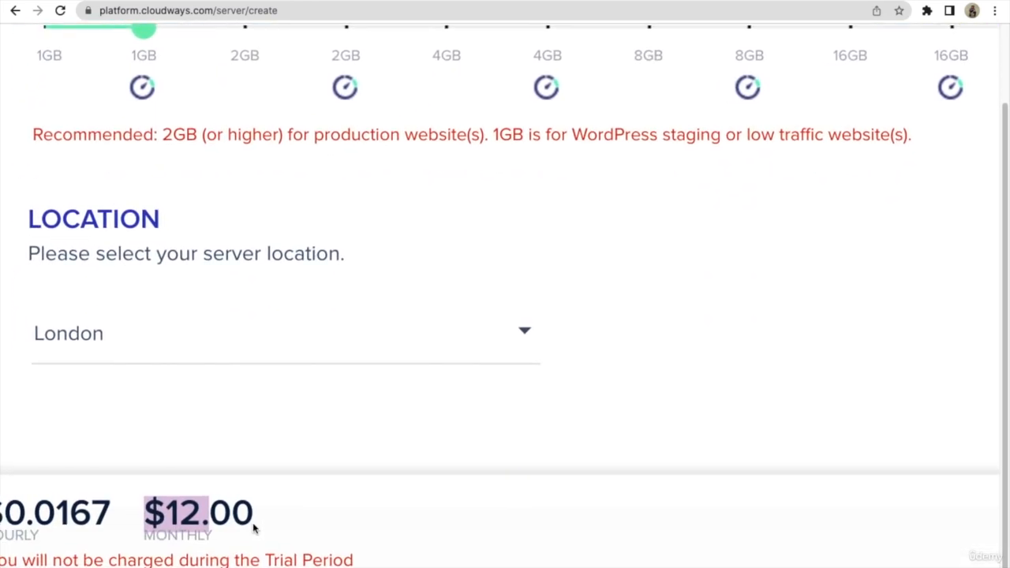
scroll(254, 524, left, 1)
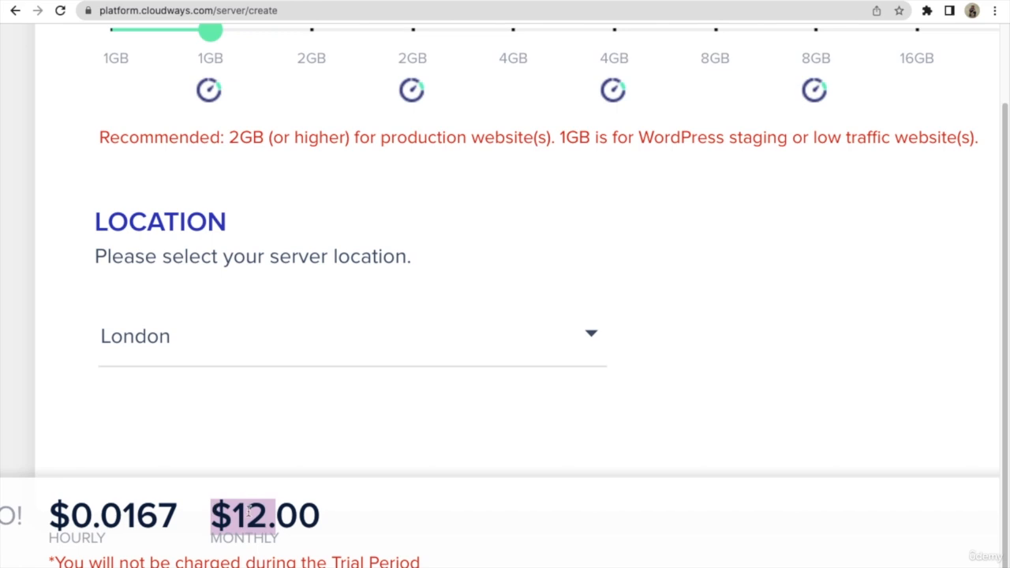
click(288, 448)
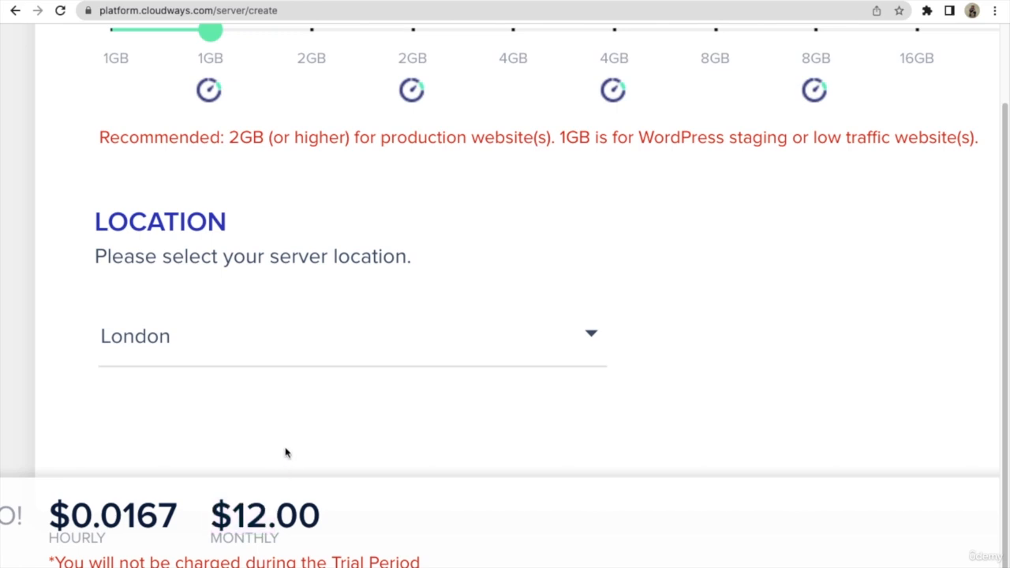
scroll(247, 464, down, 4)
scroll(247, 466, right, 3)
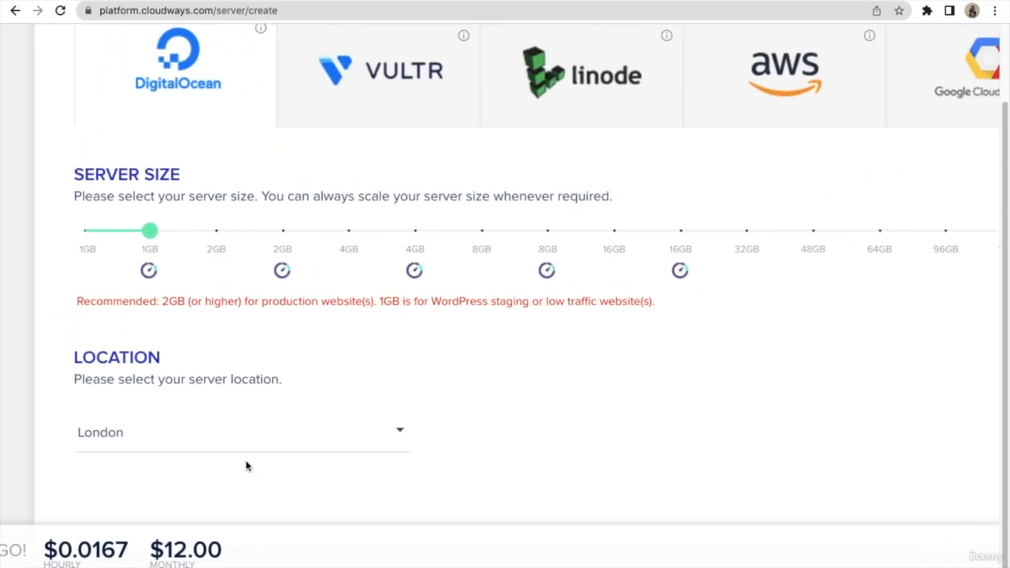
scroll(244, 467, down, 3)
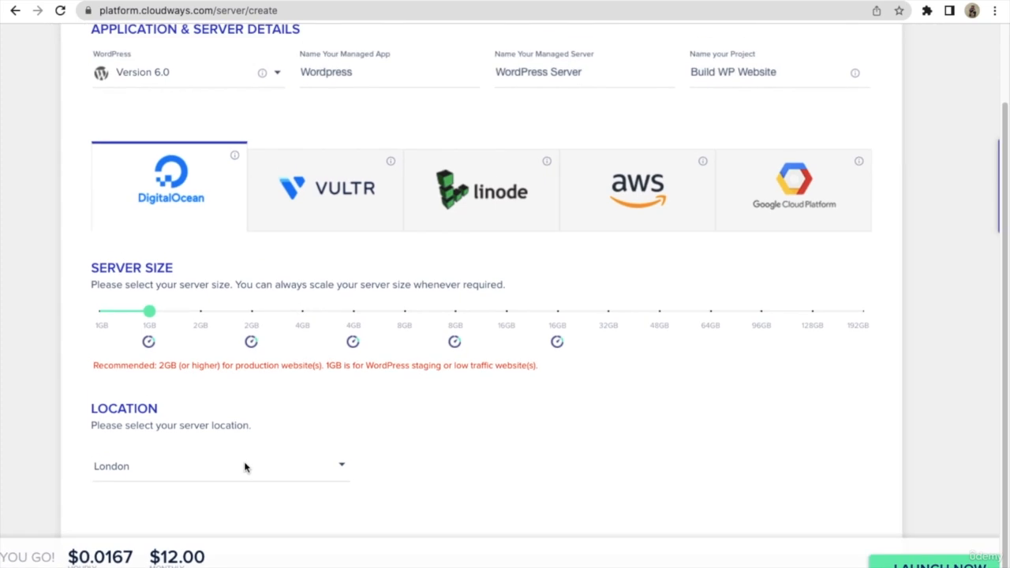
scroll(244, 468, left, 2)
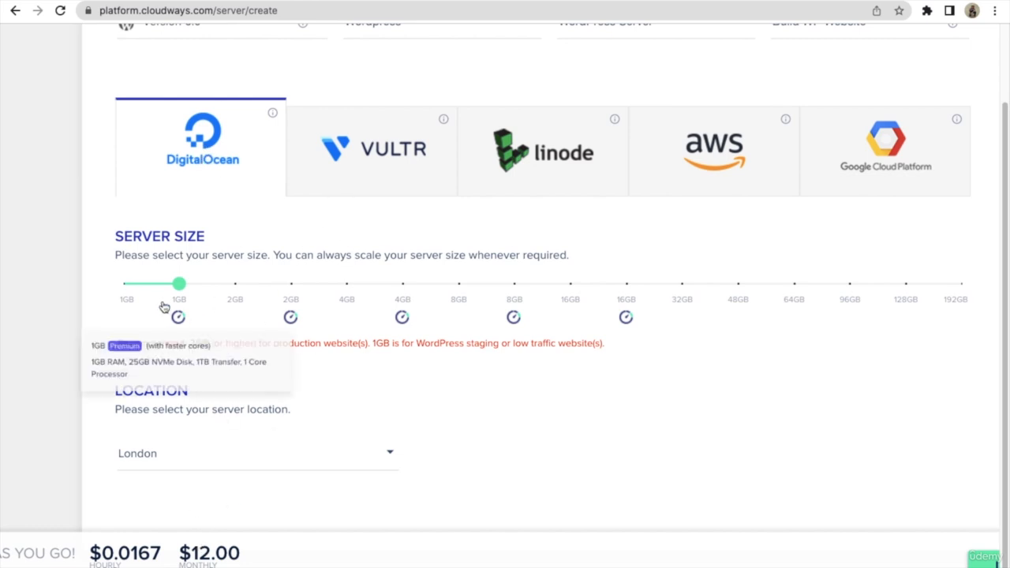
Compare the monthly prices of Vultr and Linode with each provider's server size set to 1GB
click(363, 182)
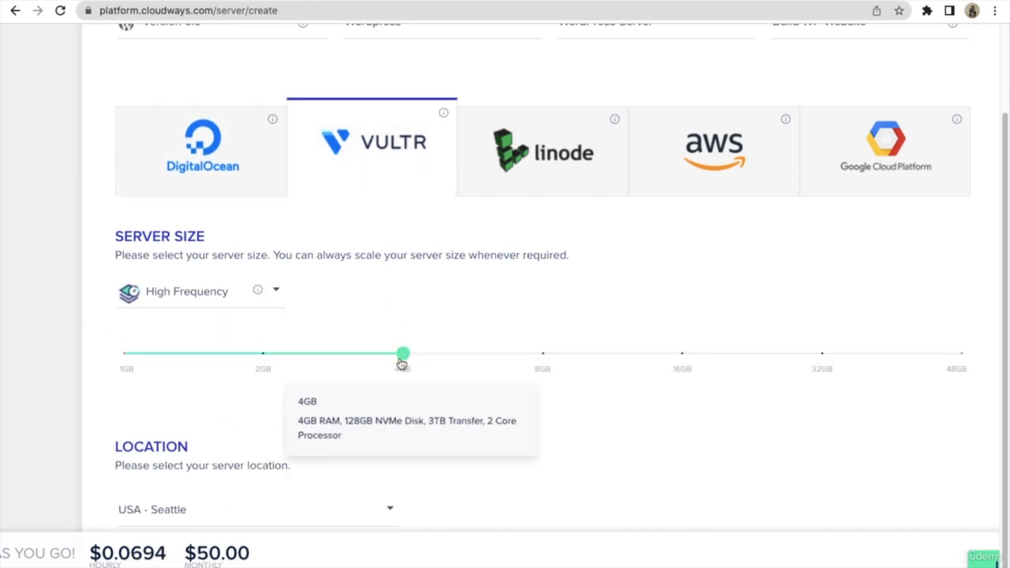
click(222, 360)
drag(222, 361, 146, 371)
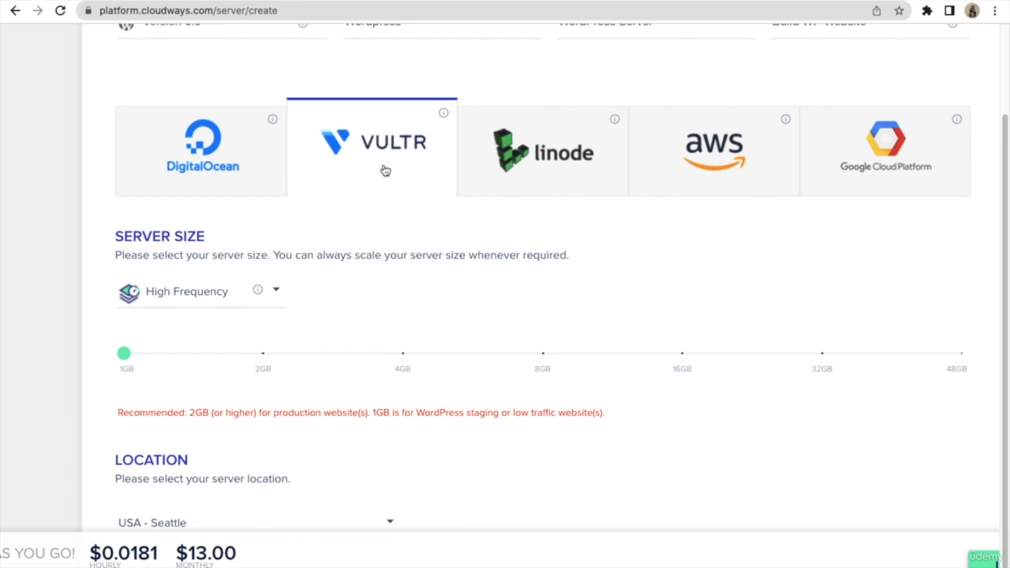
click(597, 164)
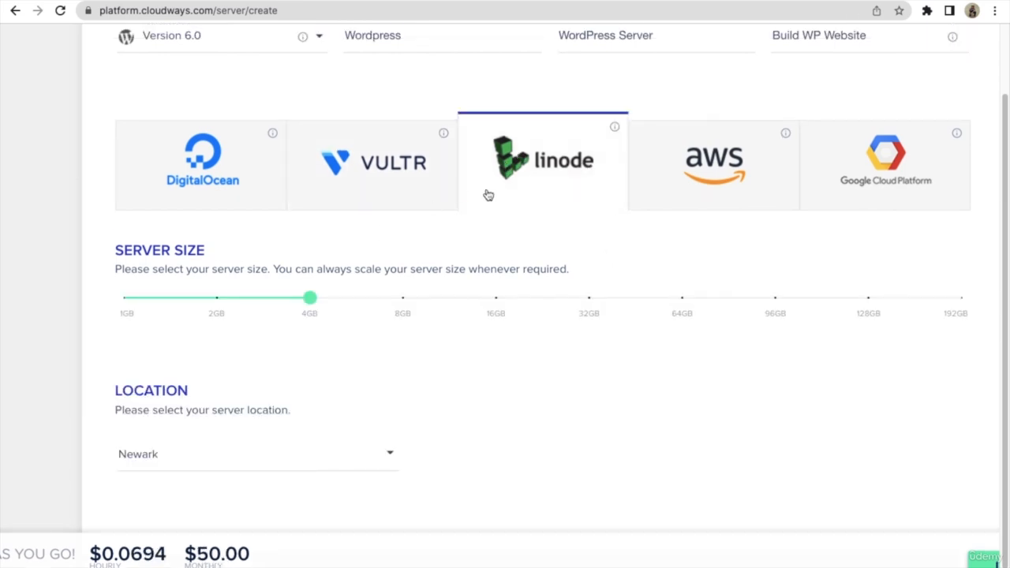
drag(311, 300, 95, 306)
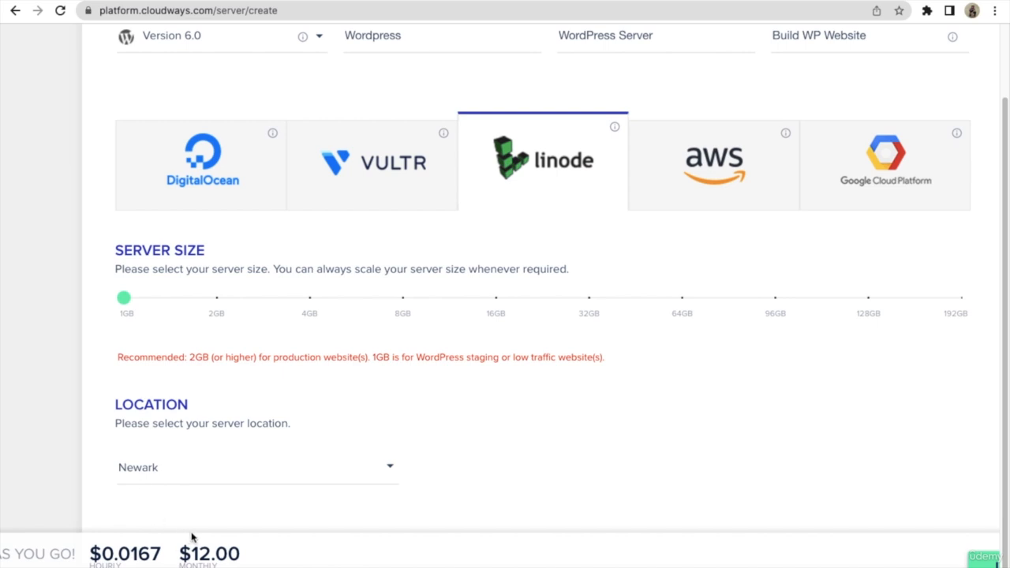
Compare the monthly prices of AWS and Google Cloud Platform with each server size set to Small
click(715, 182)
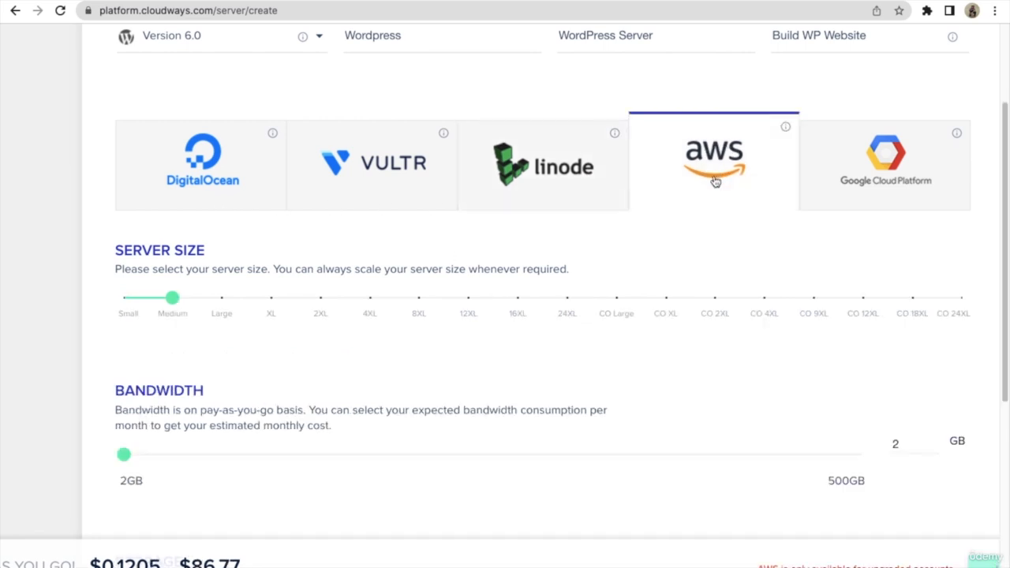
drag(172, 299, 95, 300)
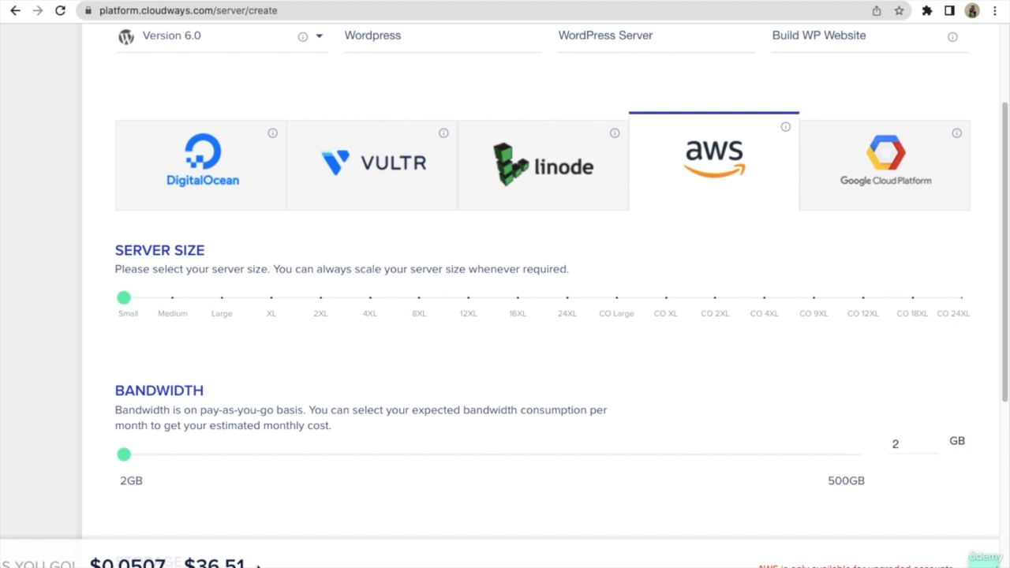
click(925, 177)
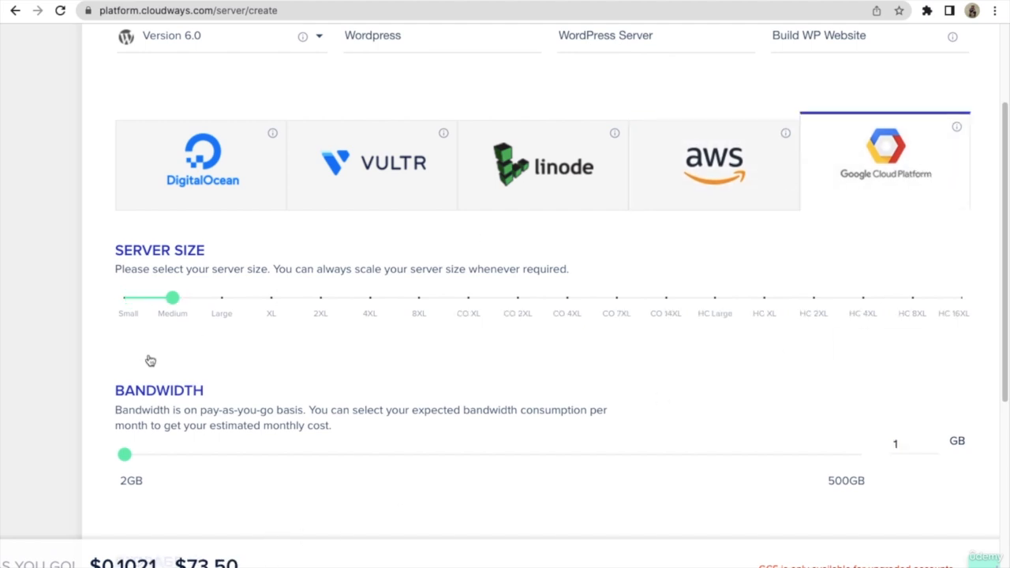
drag(172, 299, 102, 297)
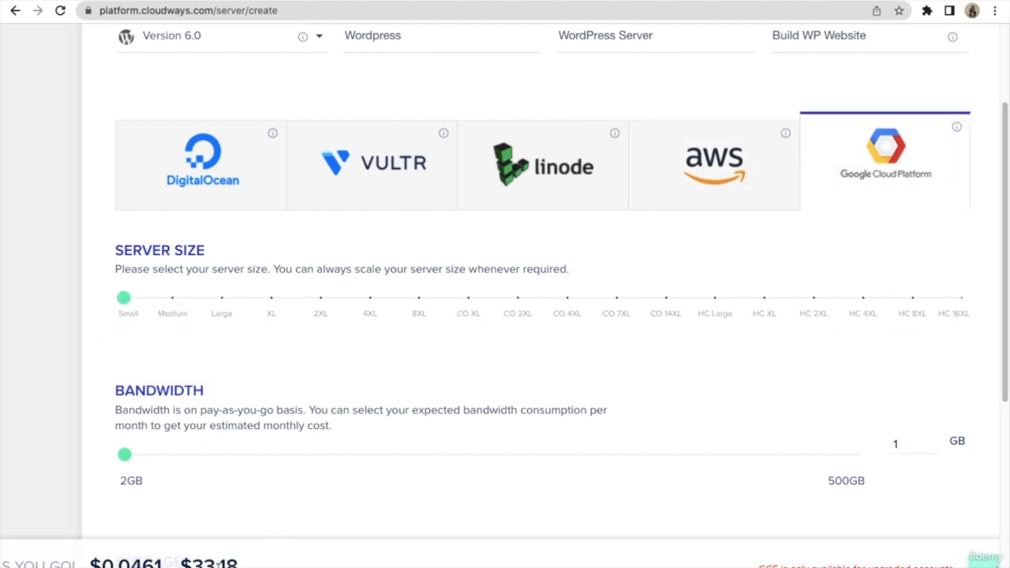
Choose DigitalOcean as the provider again with the 1GB Premium server size, and highlight the size recommendation
click(225, 177)
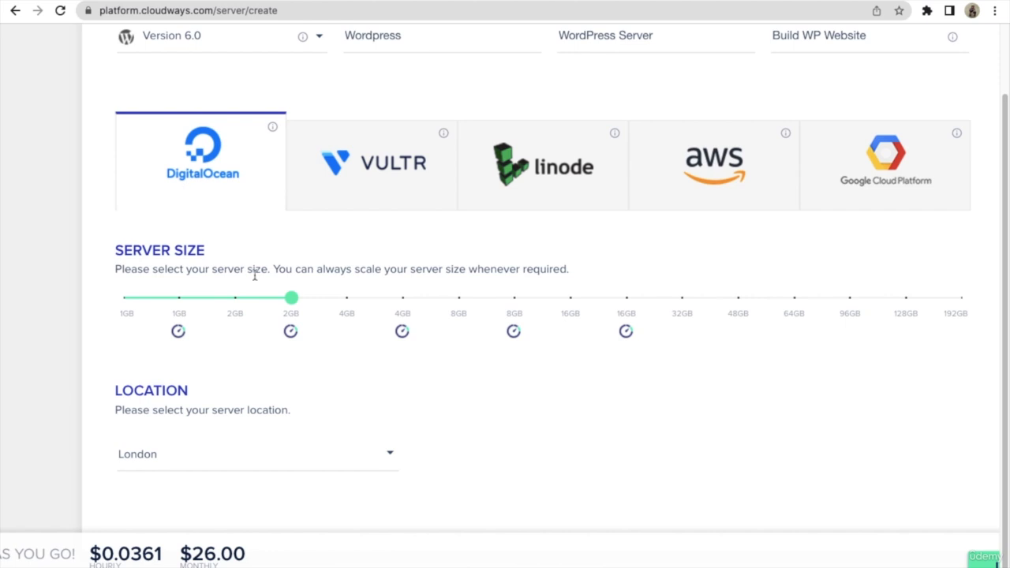
drag(291, 298, 178, 297)
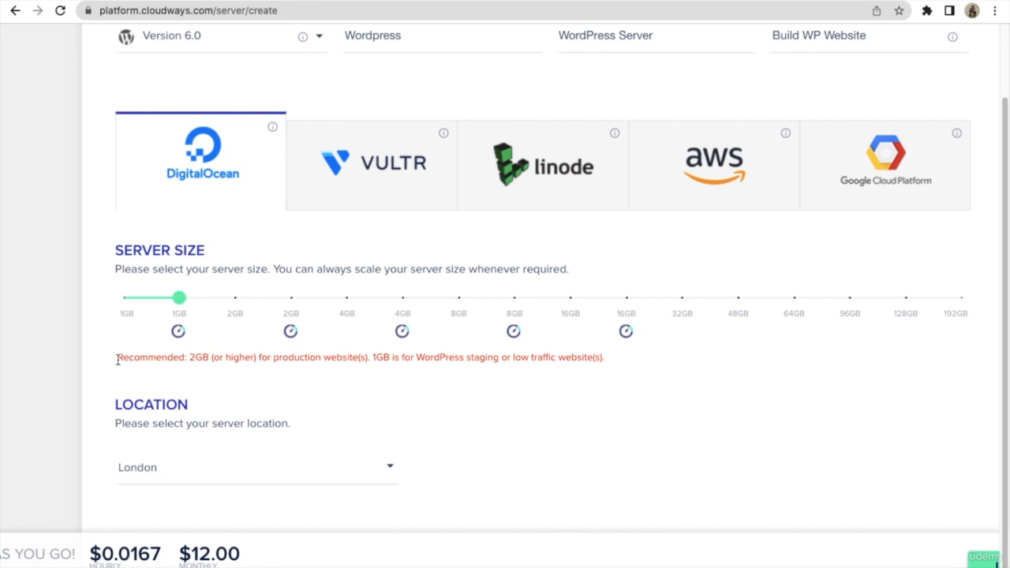
drag(117, 360, 610, 370)
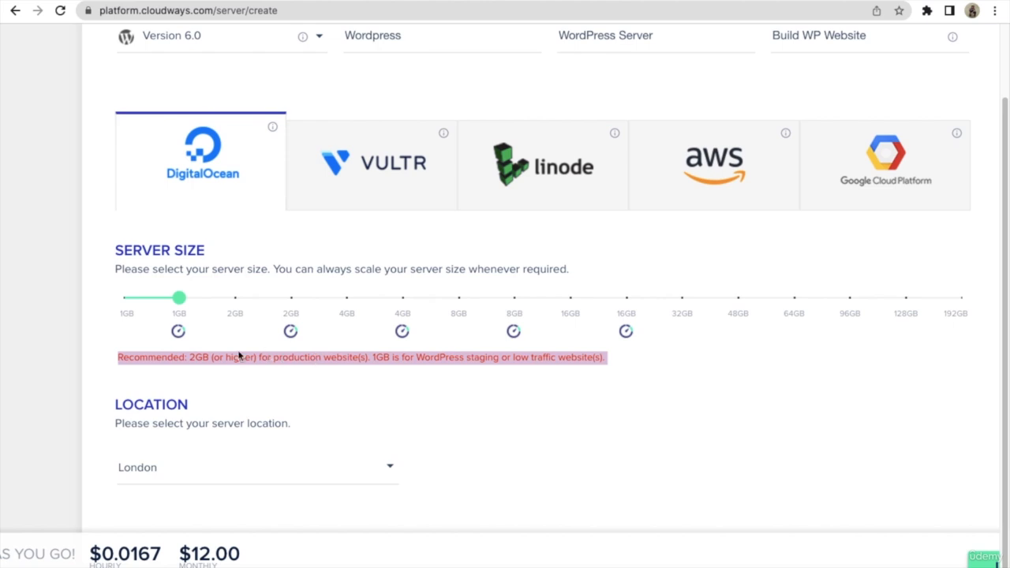
mouse_move(180, 299)
mouse_down()
mouse_move(237, 305)
mouse_move(181, 299)
mouse_up()
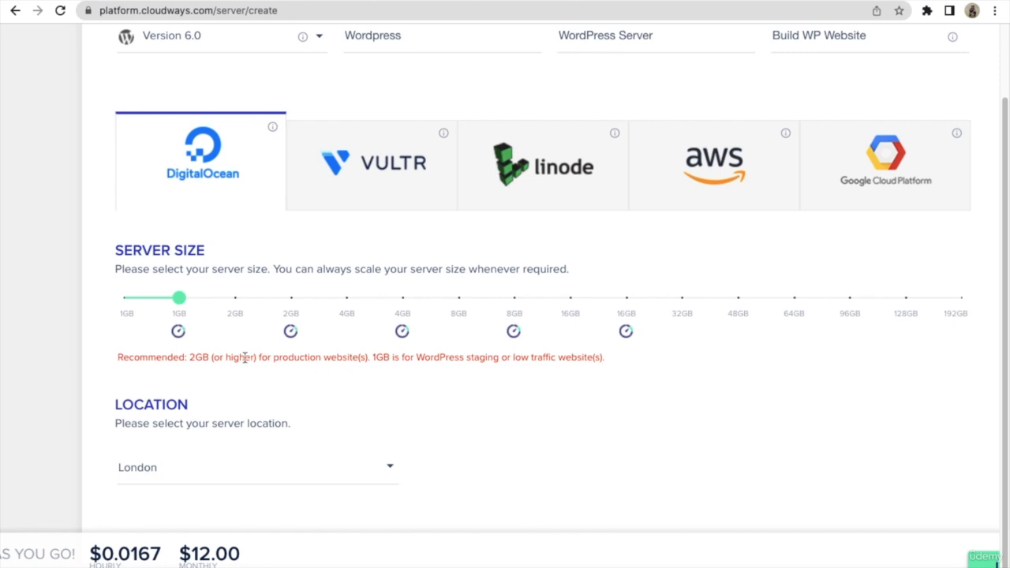
Read the server size recommendation for production, staging and low-traffic websites
drag(245, 357, 556, 360)
drag(633, 364, 116, 359)
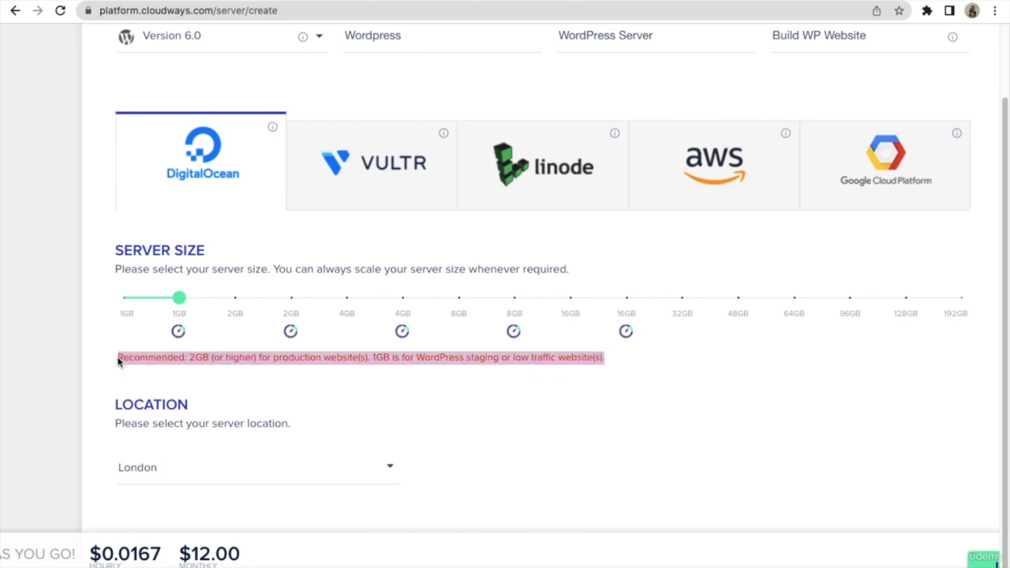
click(116, 360)
drag(373, 359, 608, 363)
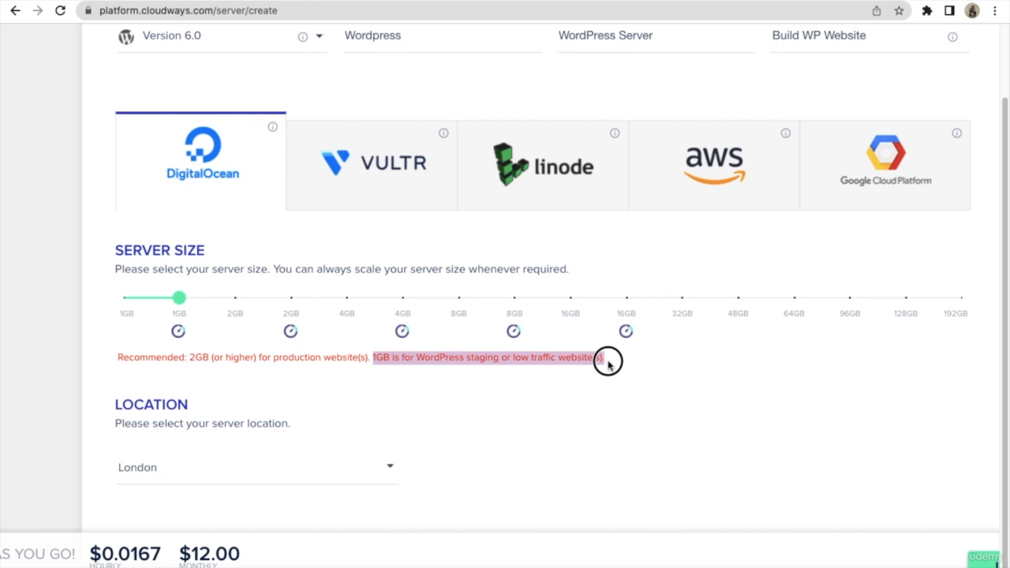
drag(608, 363, 608, 365)
mouse_move(186, 332)
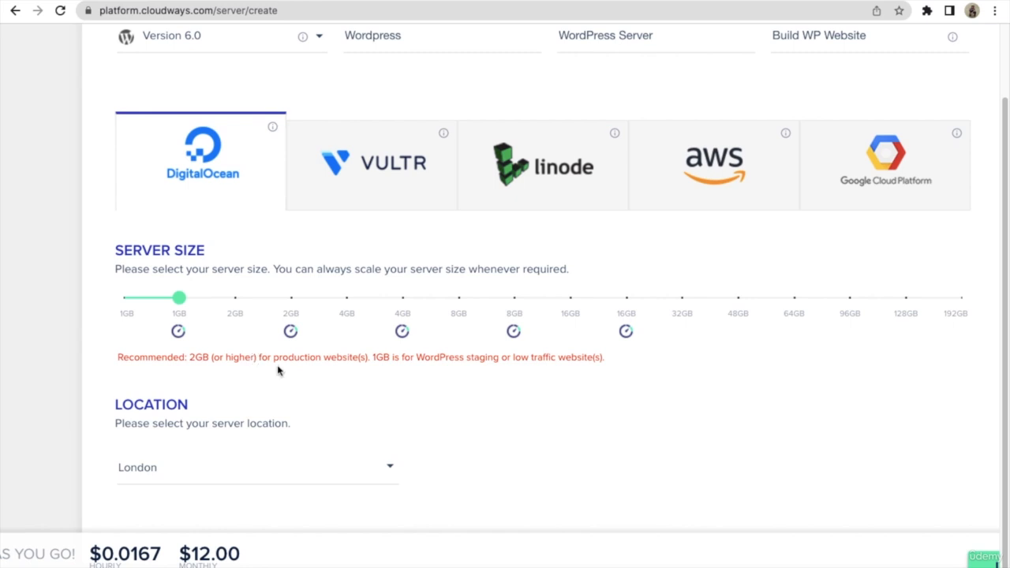
Look through the available DigitalOcean server locations and set the location to Bangalore
scroll(278, 371, down, 1)
drag(113, 390, 208, 389)
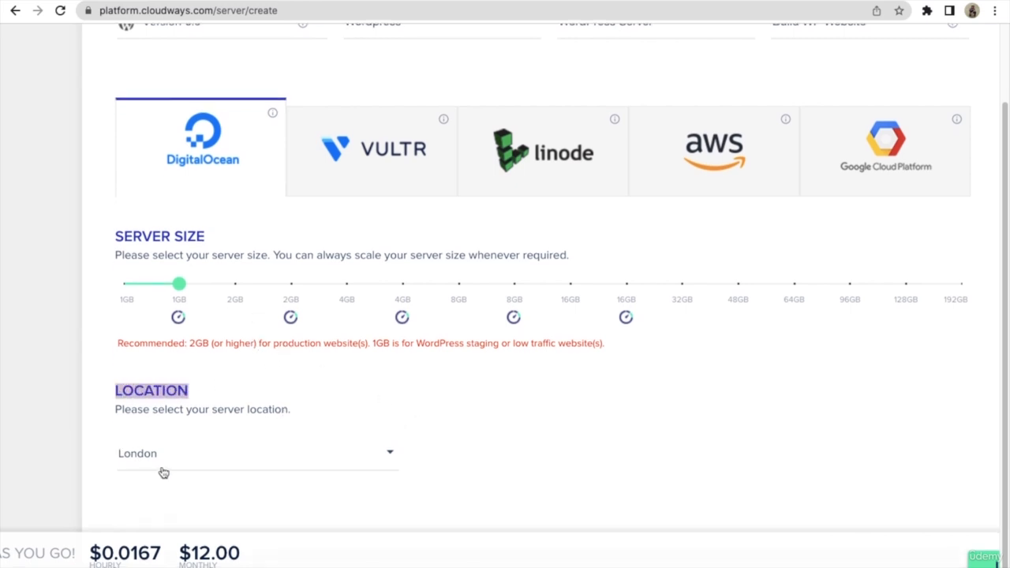
click(126, 412)
drag(122, 412, 257, 411)
click(288, 419)
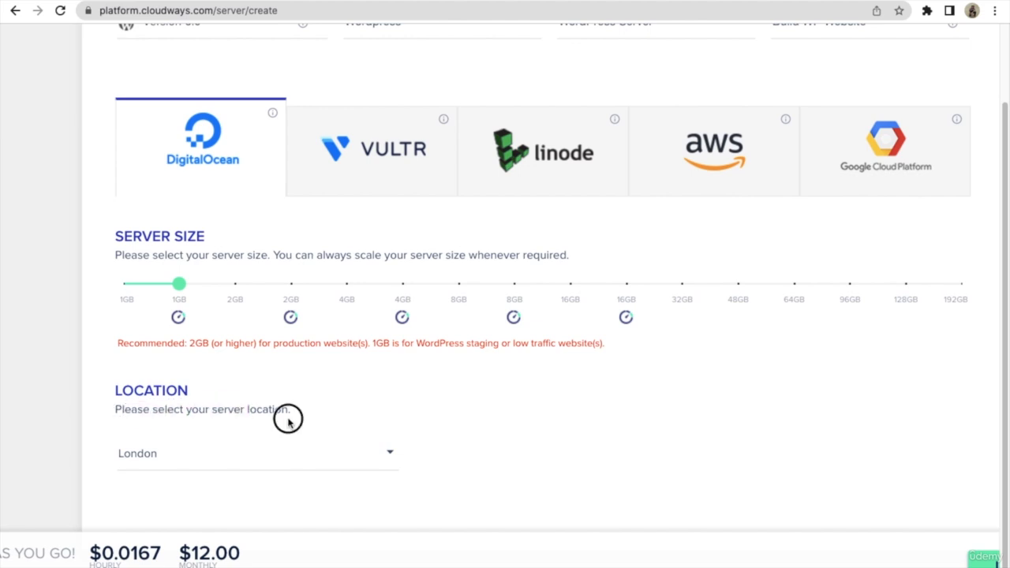
click(267, 459)
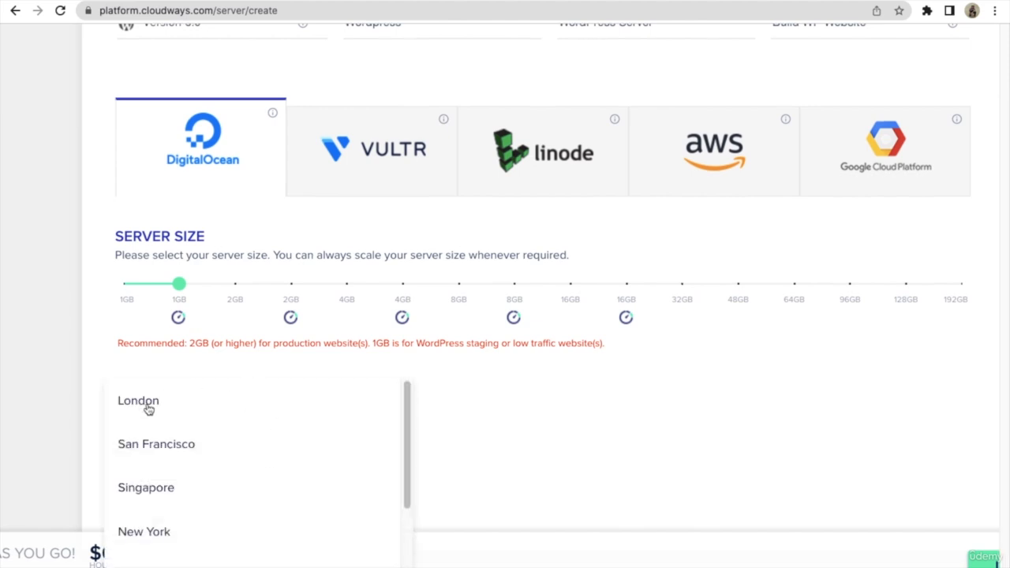
scroll(221, 433, down, 3)
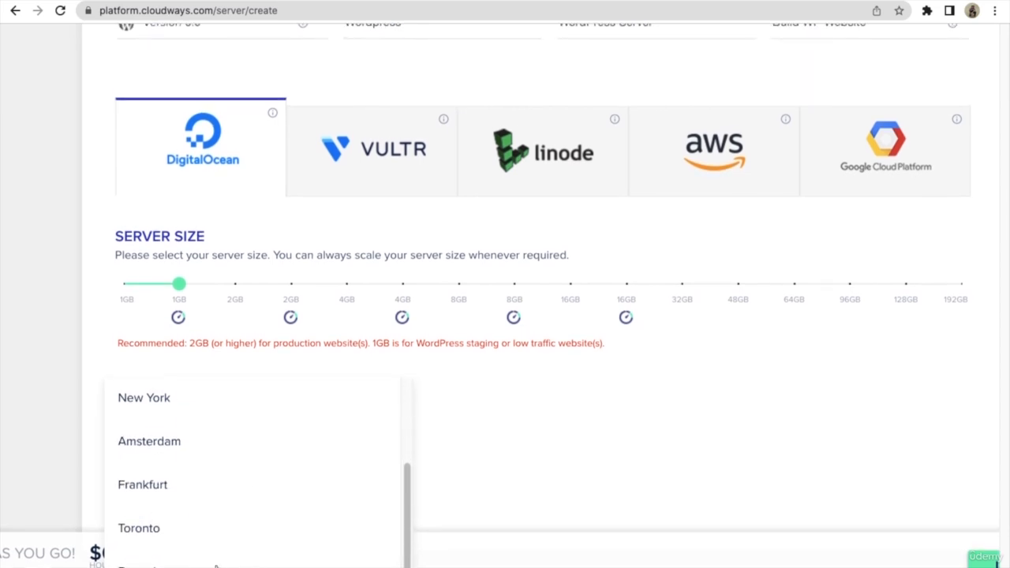
scroll(250, 550, up, 1)
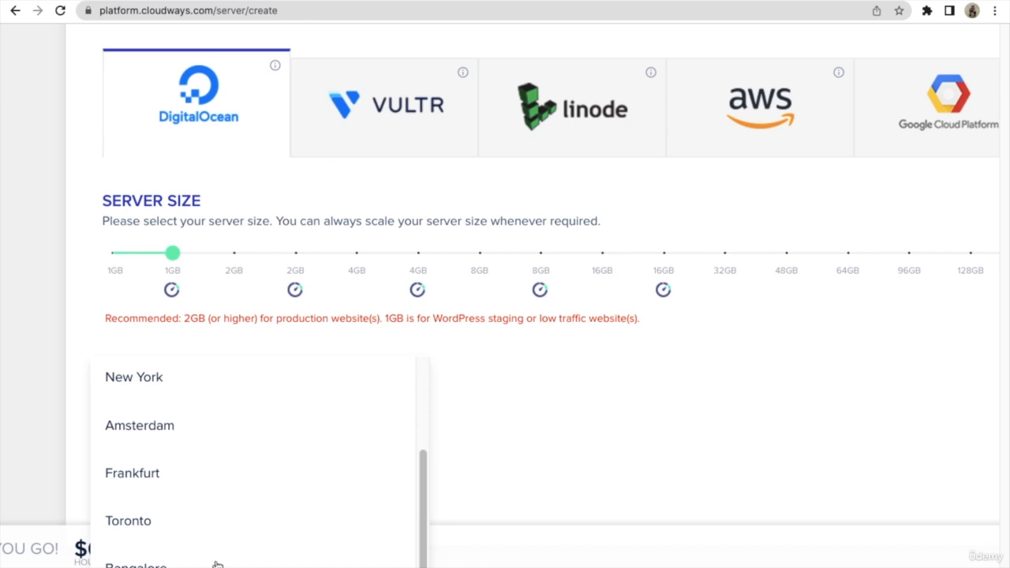
scroll(218, 565, up, 5)
scroll(218, 564, down, 5)
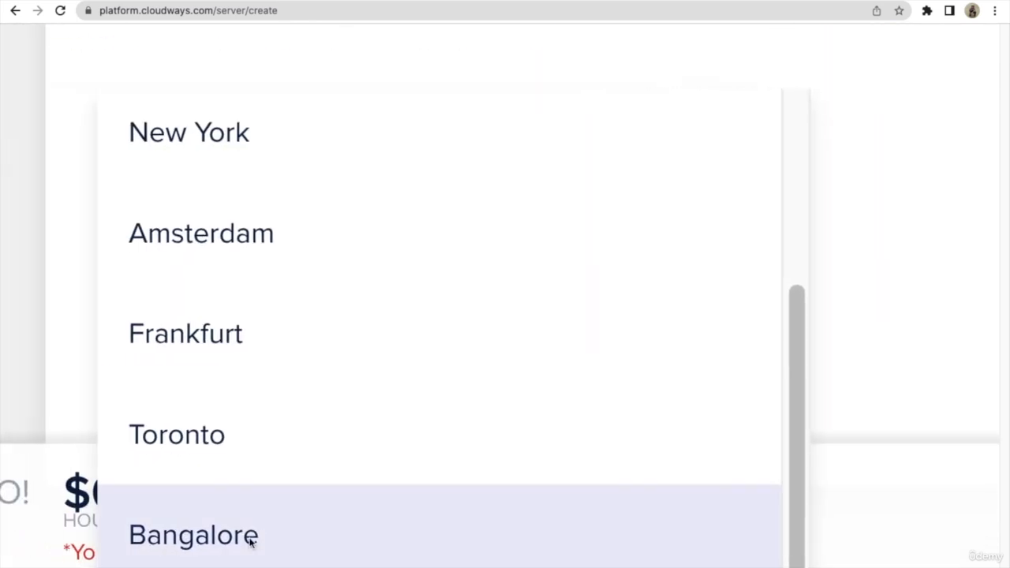
click(251, 540)
scroll(250, 543, down, 5)
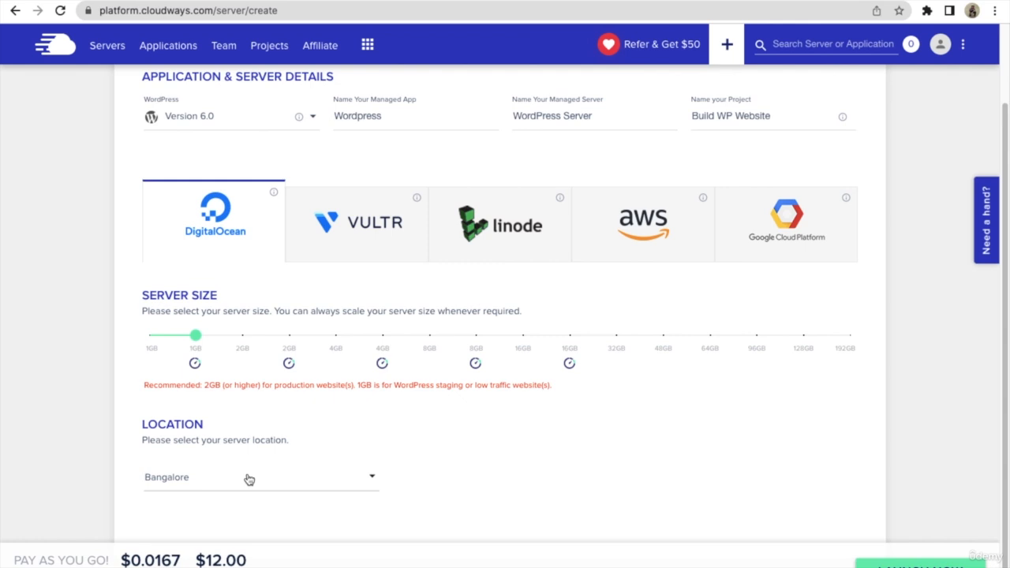
Review the list of server locations once more and keep Bangalore as the choice
click(249, 479)
scroll(261, 446, up, 3)
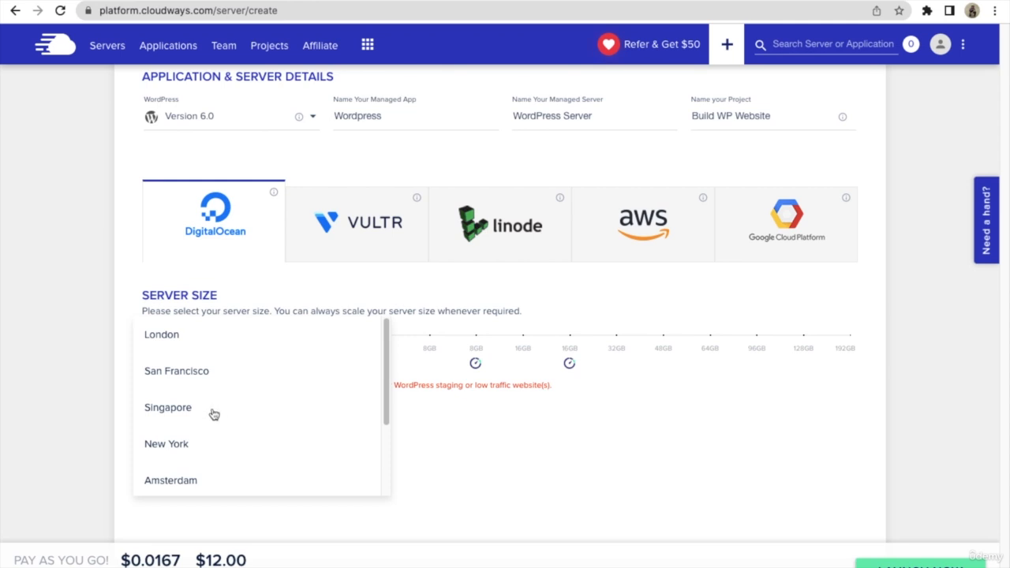
scroll(207, 451, down, 3)
click(213, 480)
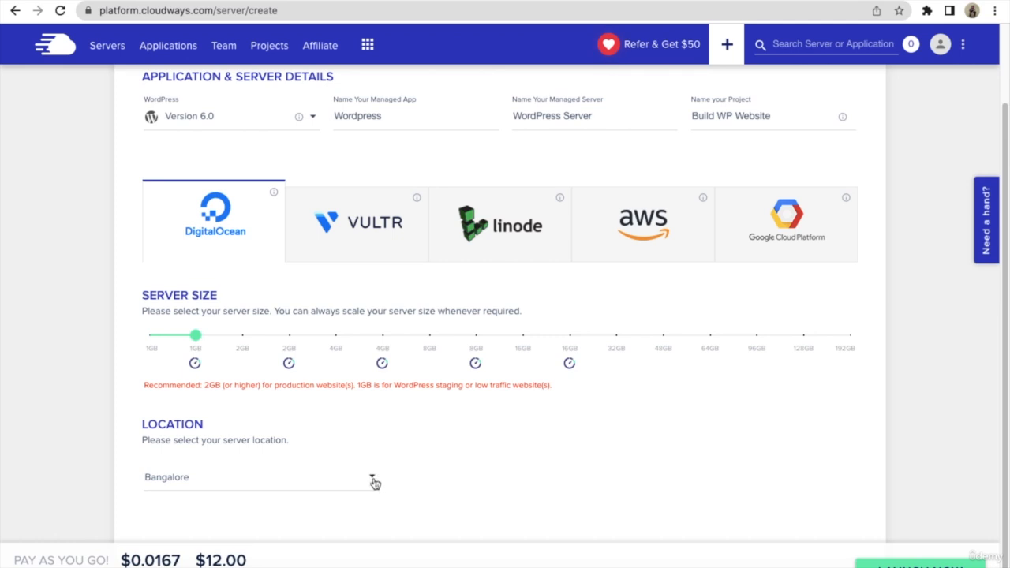
Keep Bangalore as the server location, launch the server, and dismiss the referral bonus offer
click(330, 484)
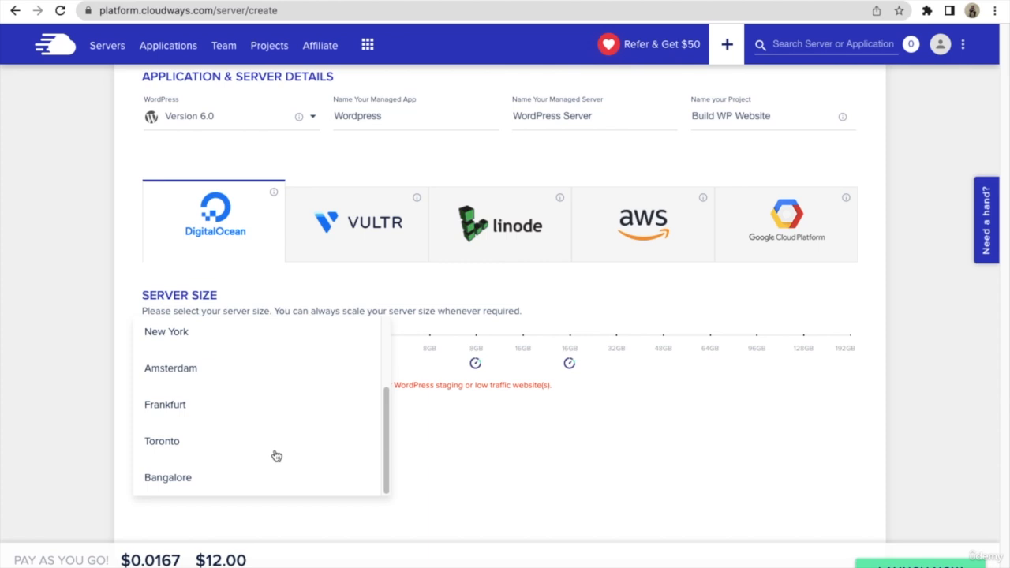
scroll(276, 457, up, 3)
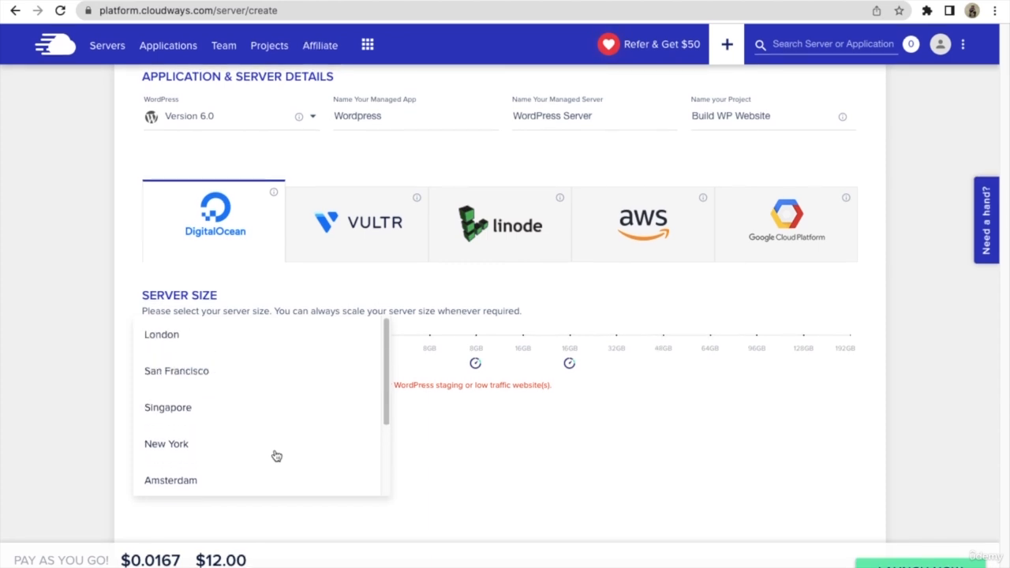
click(388, 474)
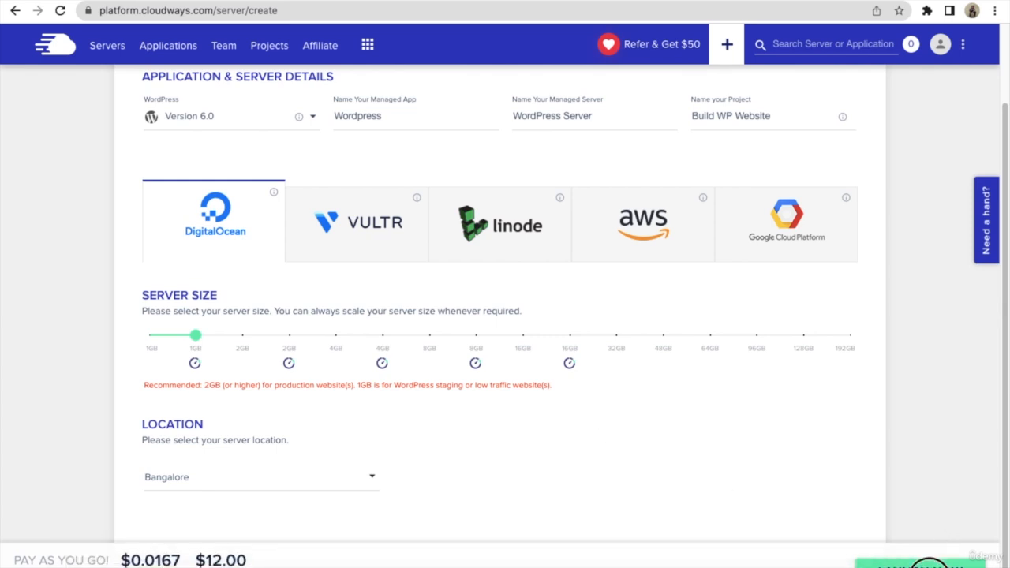
click(930, 564)
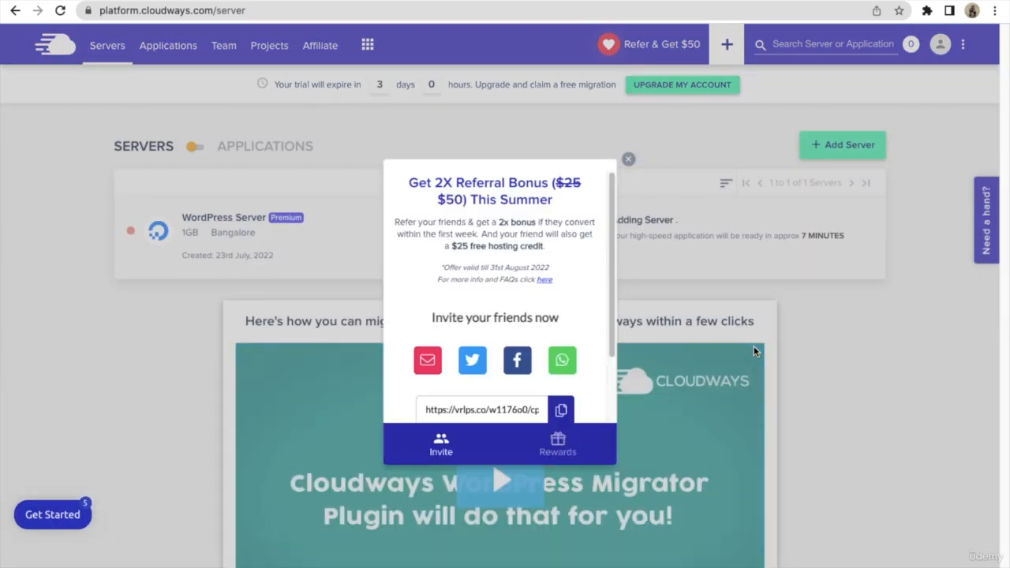
click(627, 160)
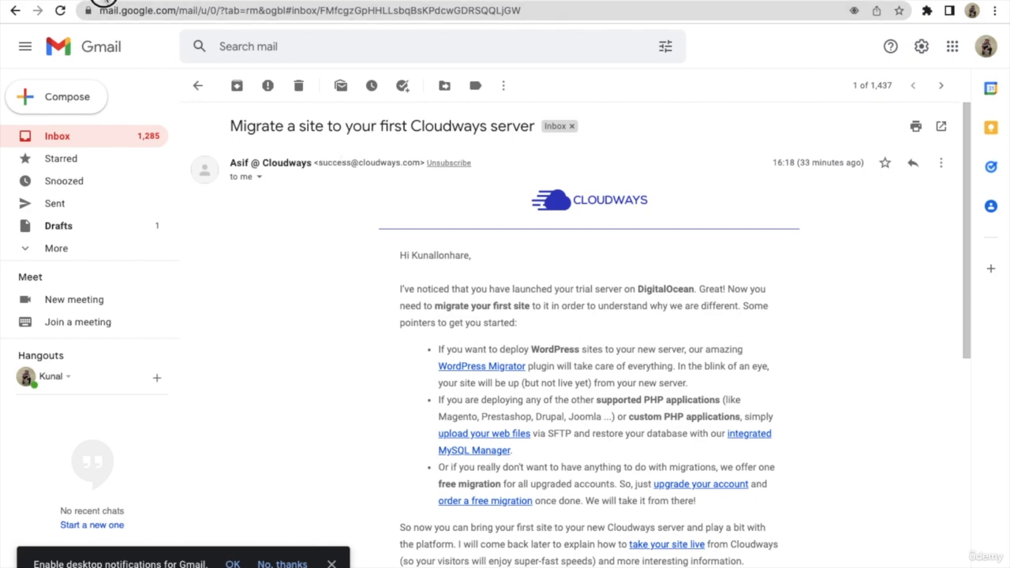
Switch from Gmail back to Cloudways, reload the server list, and highlight the trial expiry notice
click(104, 1)
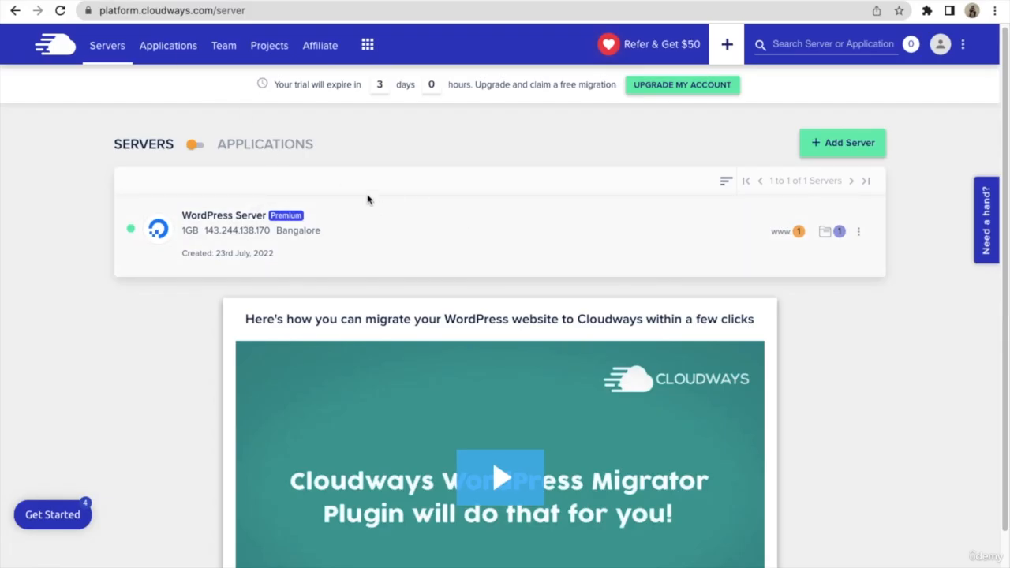
click(61, 10)
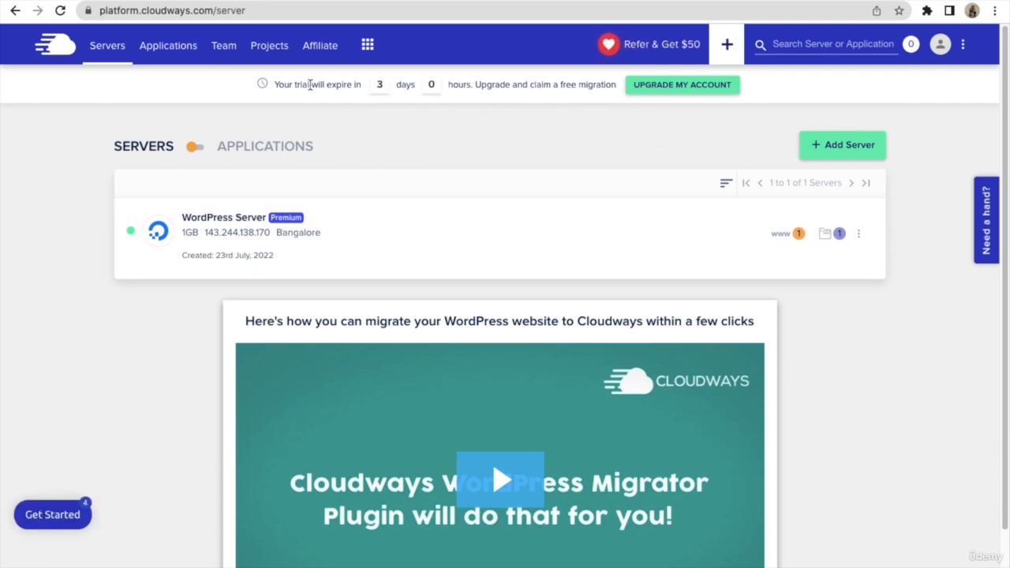
drag(275, 84, 358, 84)
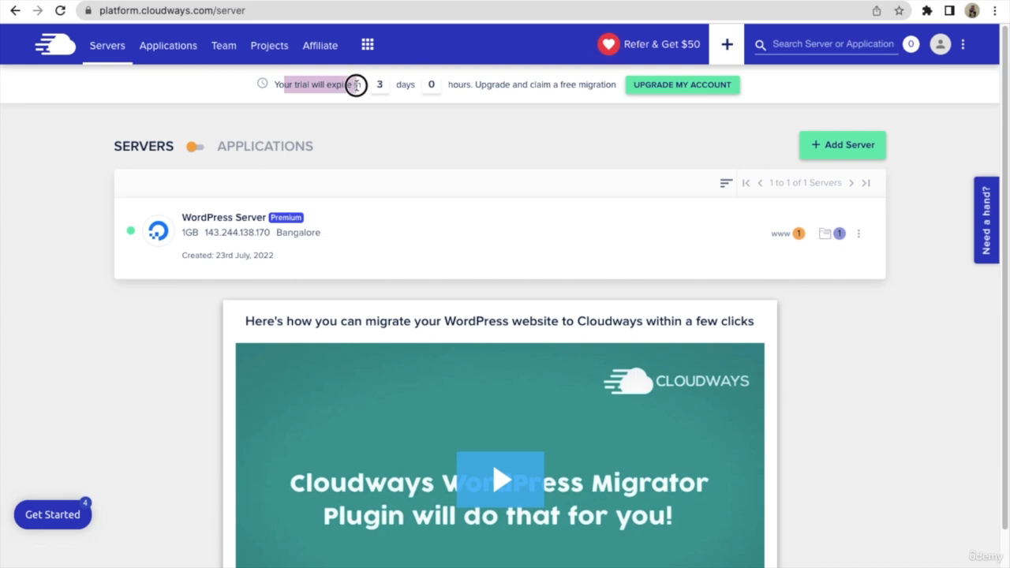
View the account upgrade's billing page, back out to the Cloudways homepage, and return to the server list through the login
click(677, 87)
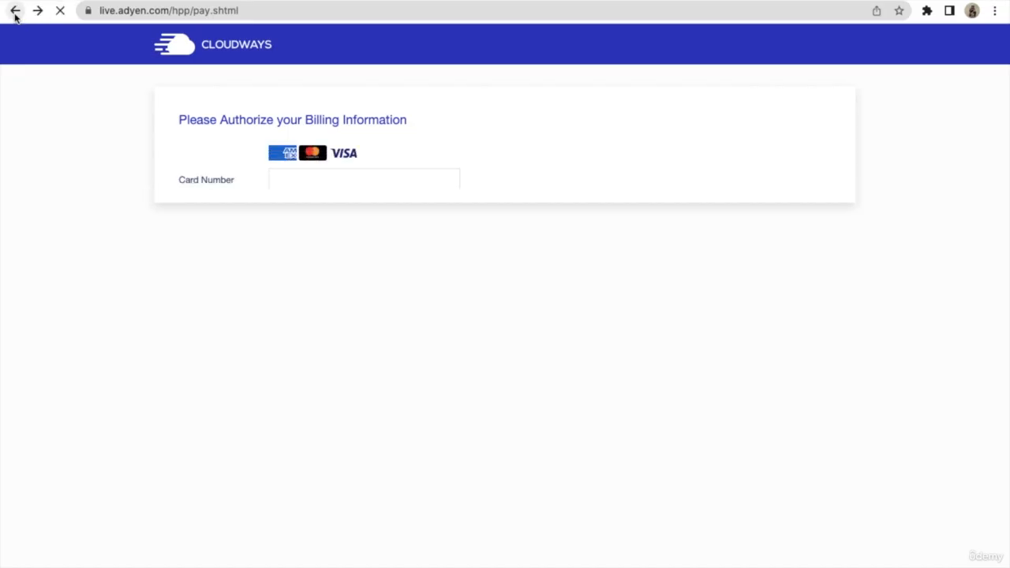
click(15, 16)
click(14, 12)
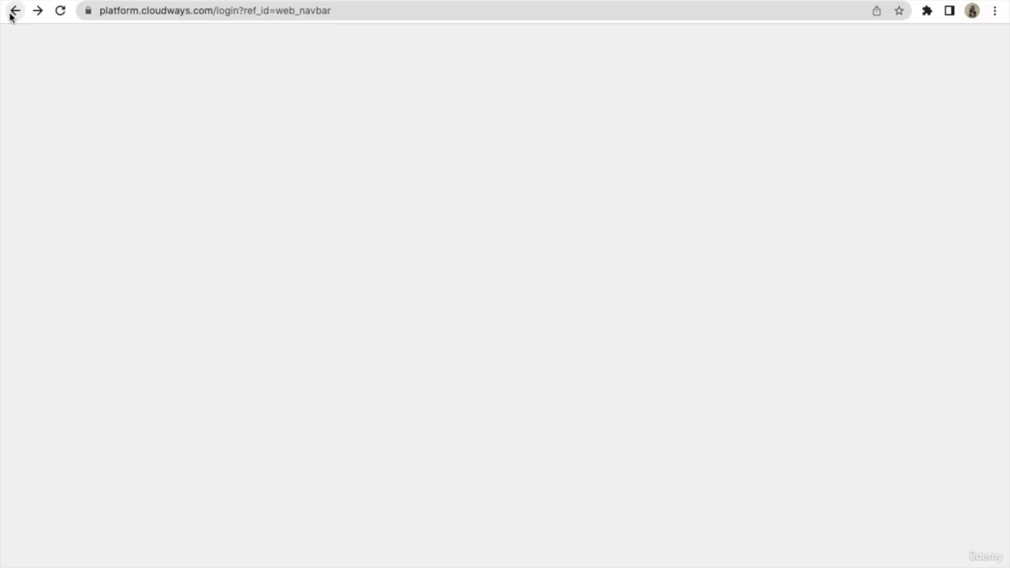
click(14, 11)
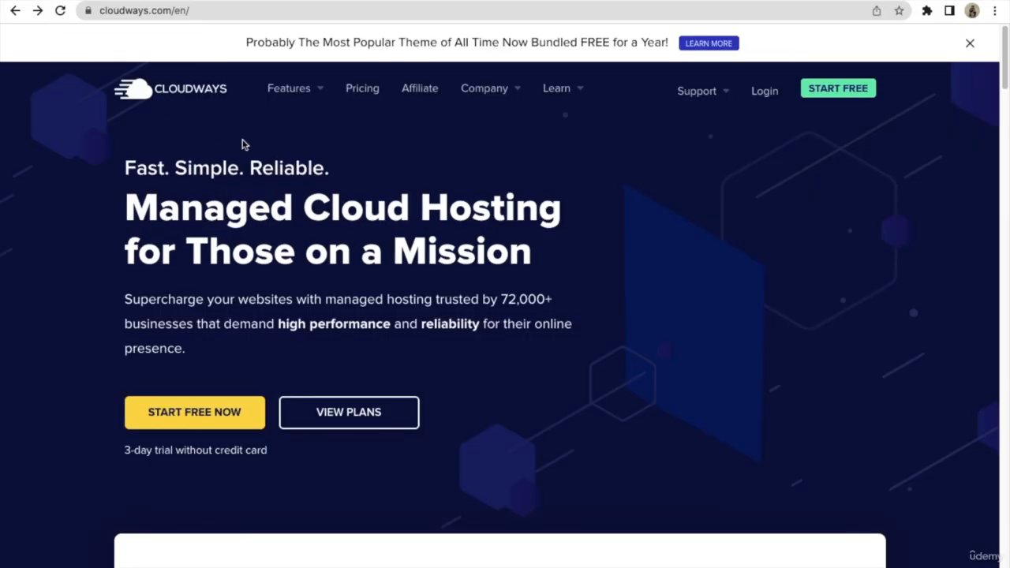
click(765, 91)
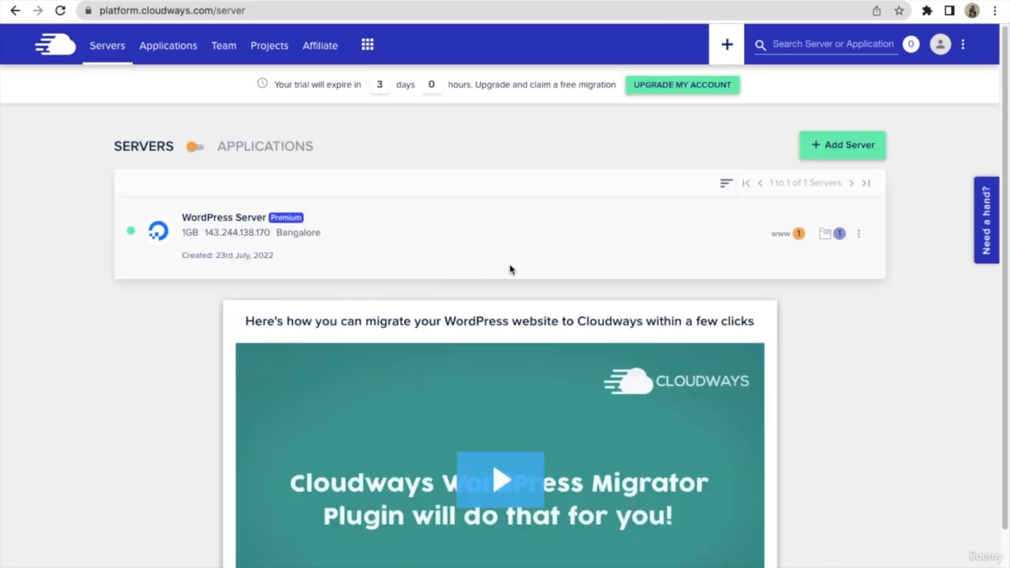
Open the Wordpress application installed on WordPress Server and dismiss the CDN and security add-on promotion
click(779, 234)
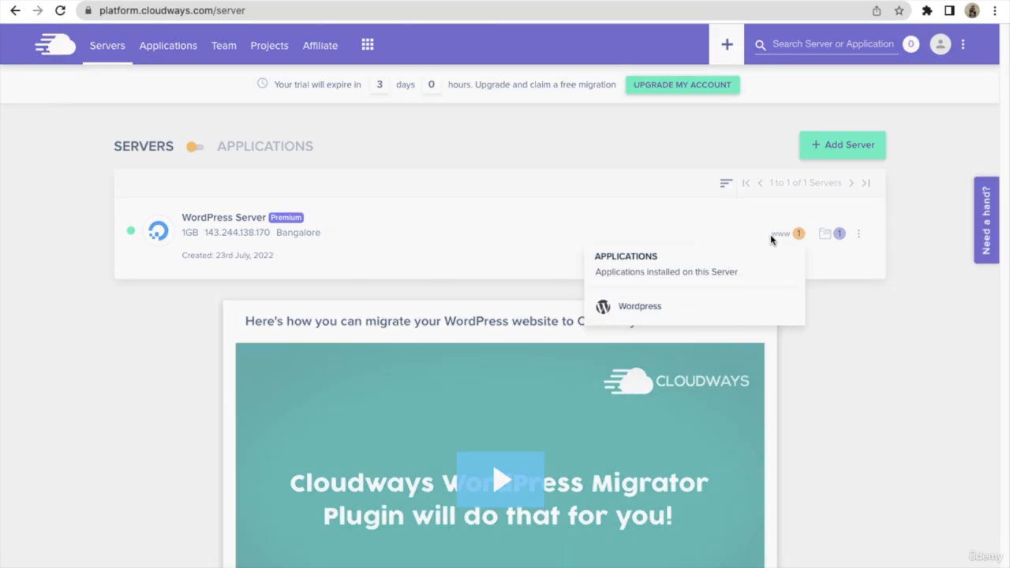
click(612, 310)
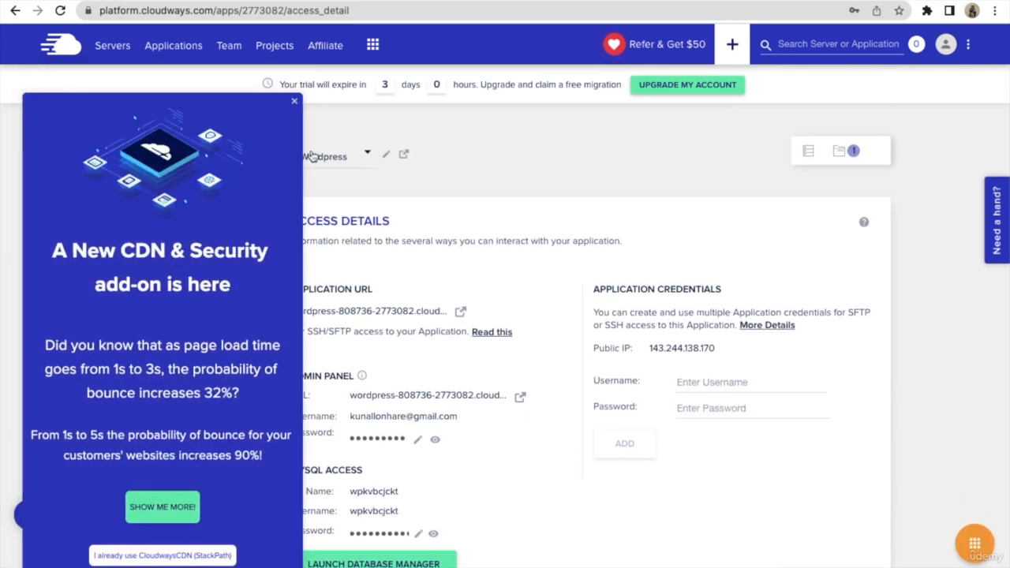
click(296, 102)
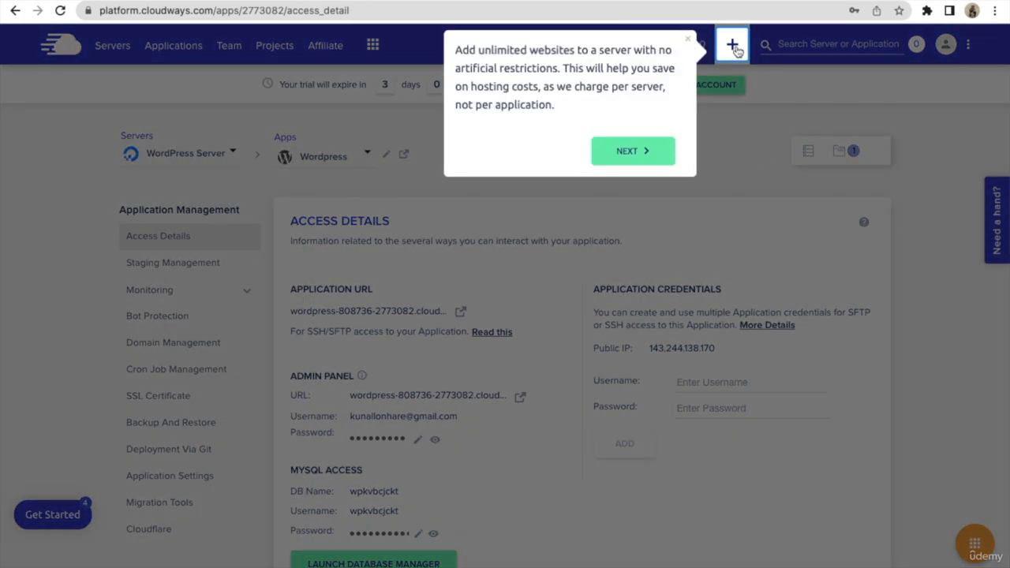
Dismiss the tip about adding unlimited websites and look through the options for adding a server, application, member, project or channel
click(688, 39)
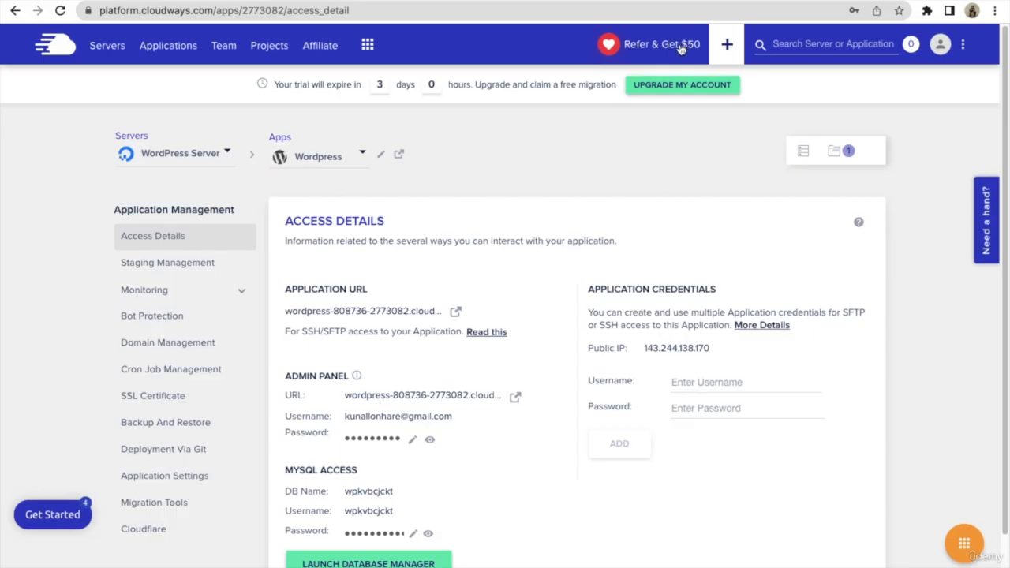
click(724, 44)
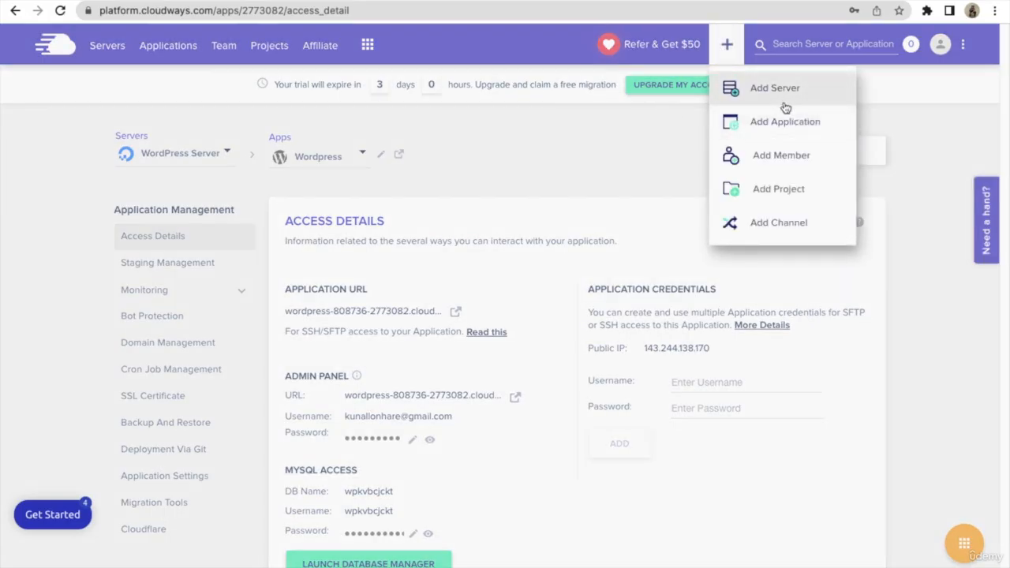
click(648, 147)
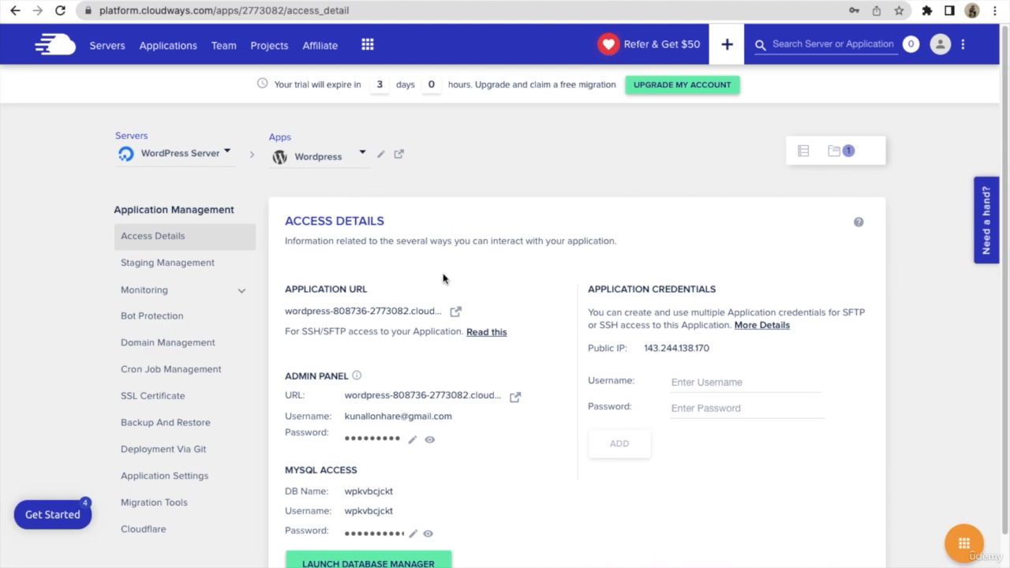
Open the live site from its Application URL, inspect its web address, and return to the application's access details
drag(285, 289, 371, 289)
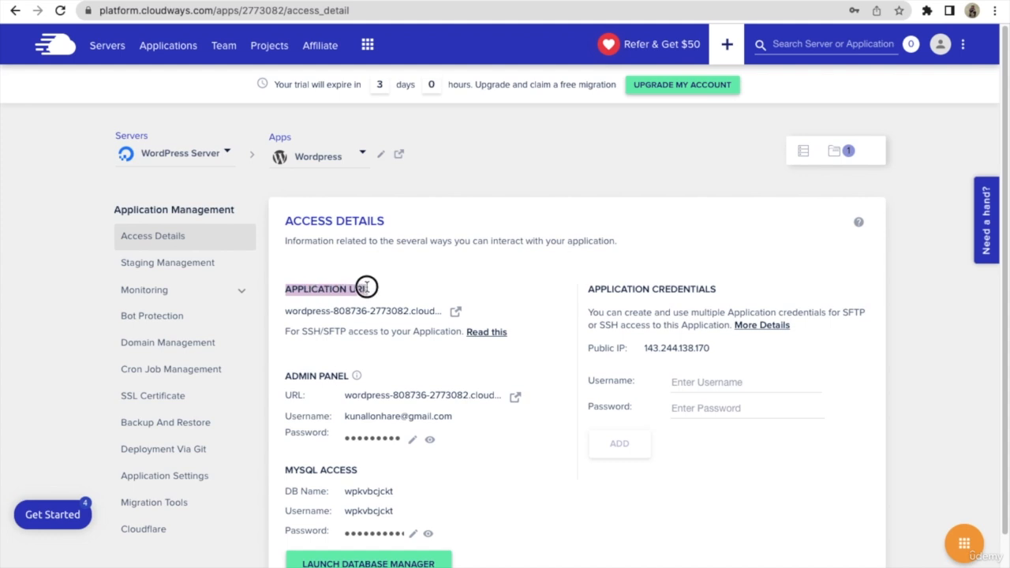
click(393, 292)
click(457, 314)
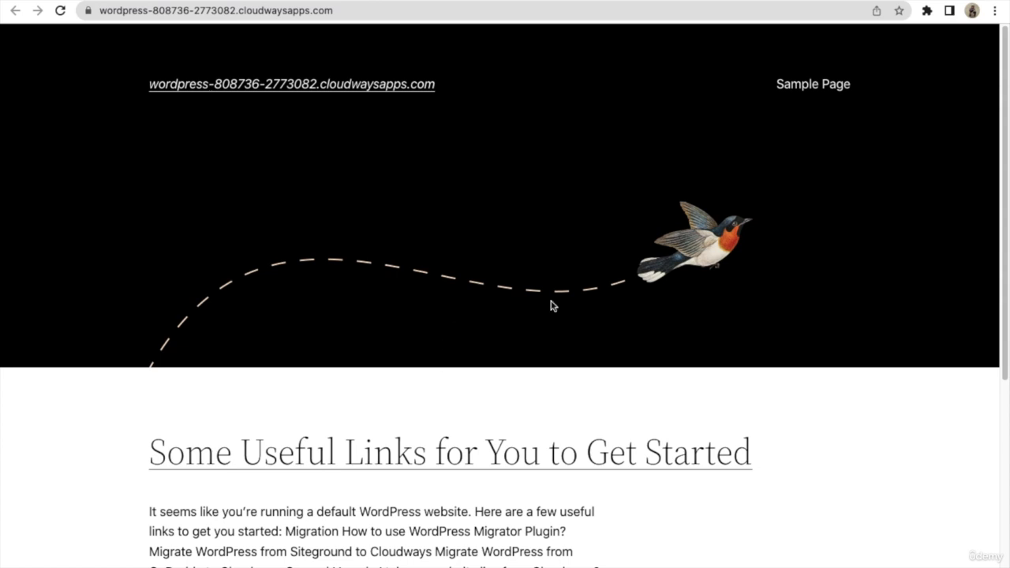
click(360, 9)
click(419, 10)
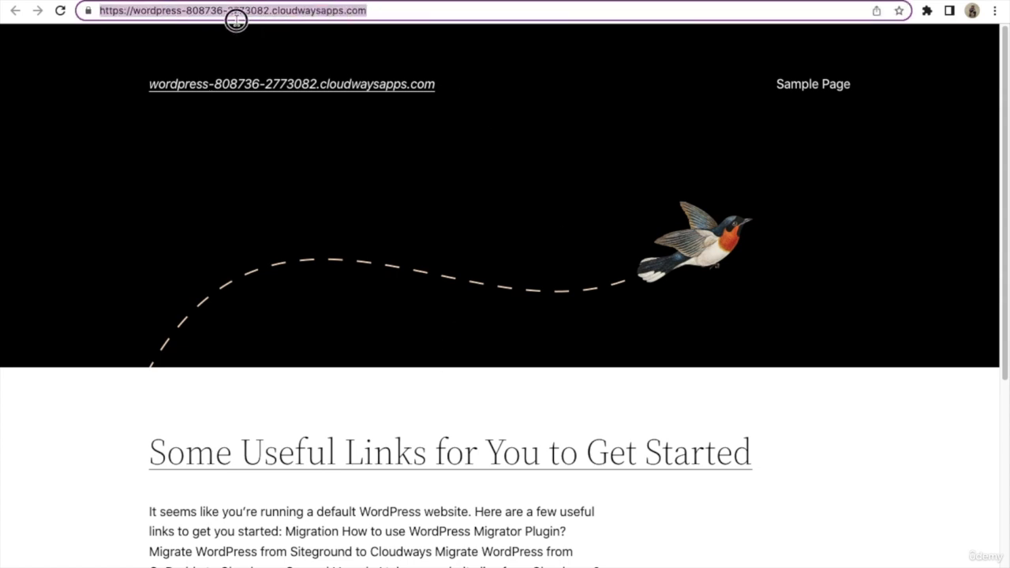
click(161, 75)
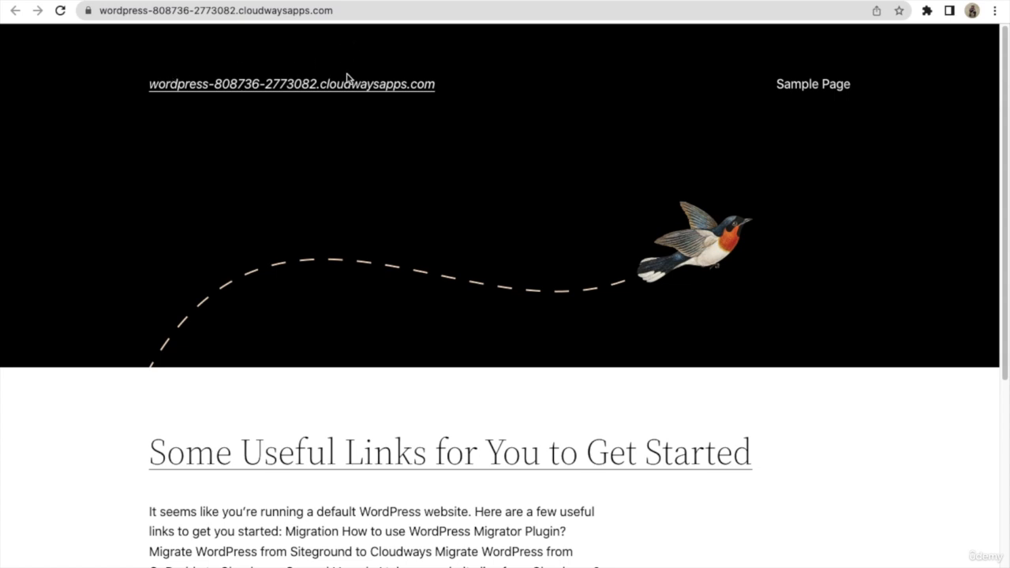
click(105, 1)
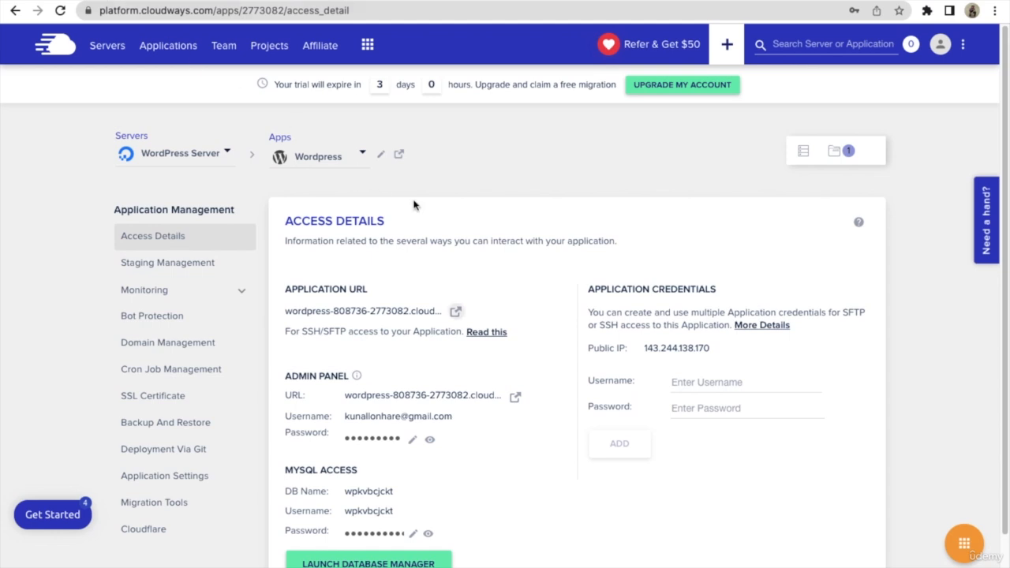